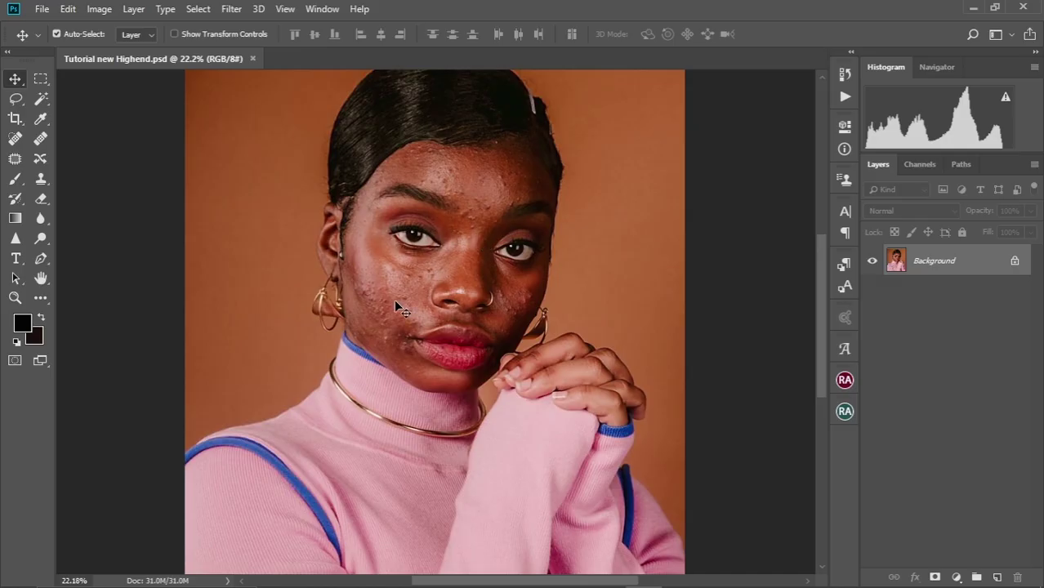
# Step: Patch the small blemishes on the lower cheek just above the blue collar edge
pyautogui.scroll(3, 394, 305)
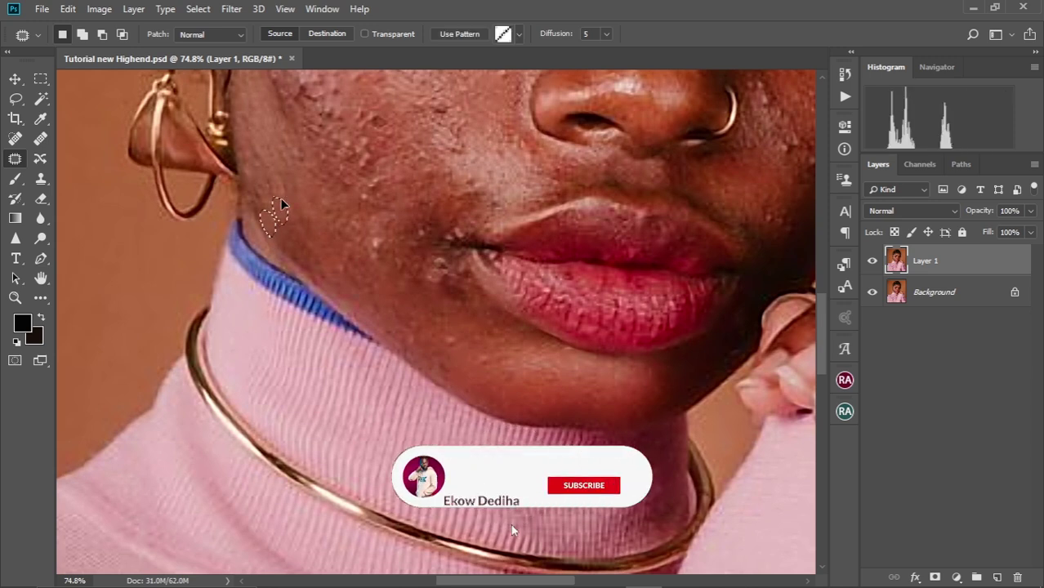
pyautogui.moveTo(307, 234)
pyautogui.mouseDown()
pyautogui.moveTo(270, 195)
pyautogui.moveTo(324, 227)
pyautogui.moveTo(305, 219)
pyautogui.mouseUp()
pyautogui.moveTo(313, 224)
pyautogui.mouseDown()
pyautogui.moveTo(298, 211)
pyautogui.moveTo(332, 260)
pyautogui.moveTo(333, 233)
pyautogui.moveTo(344, 289)
pyautogui.moveTo(303, 260)
pyautogui.moveTo(298, 227)
pyautogui.mouseUp()
pyautogui.hotkey('ctrl', 'd')
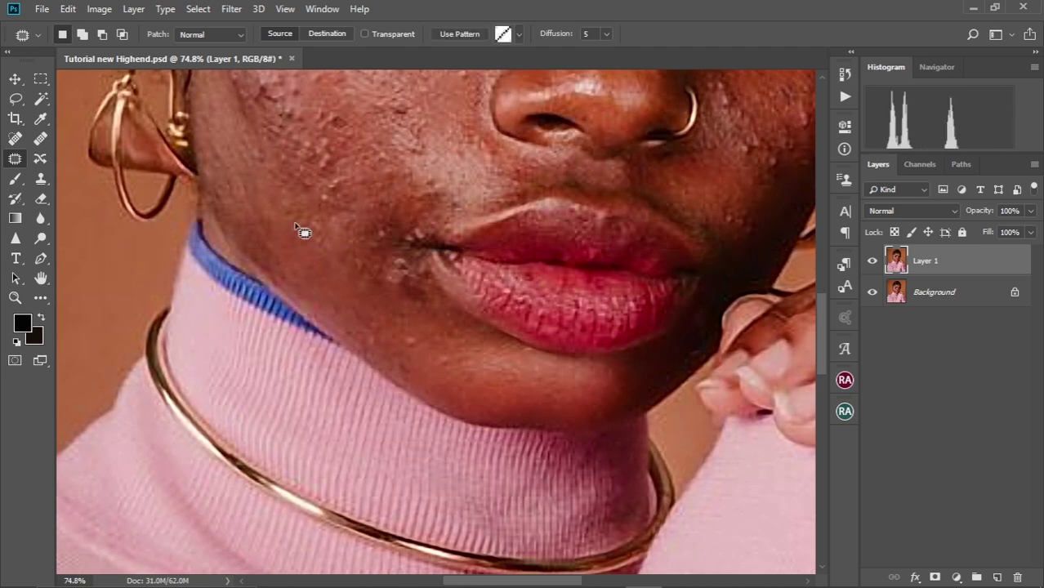
pyautogui.hotkey('ctrl', 'd')
pyautogui.moveTo(343, 261)
pyautogui.mouseDown()
pyautogui.moveTo(299, 227)
pyautogui.moveTo(371, 269)
pyautogui.mouseUp()
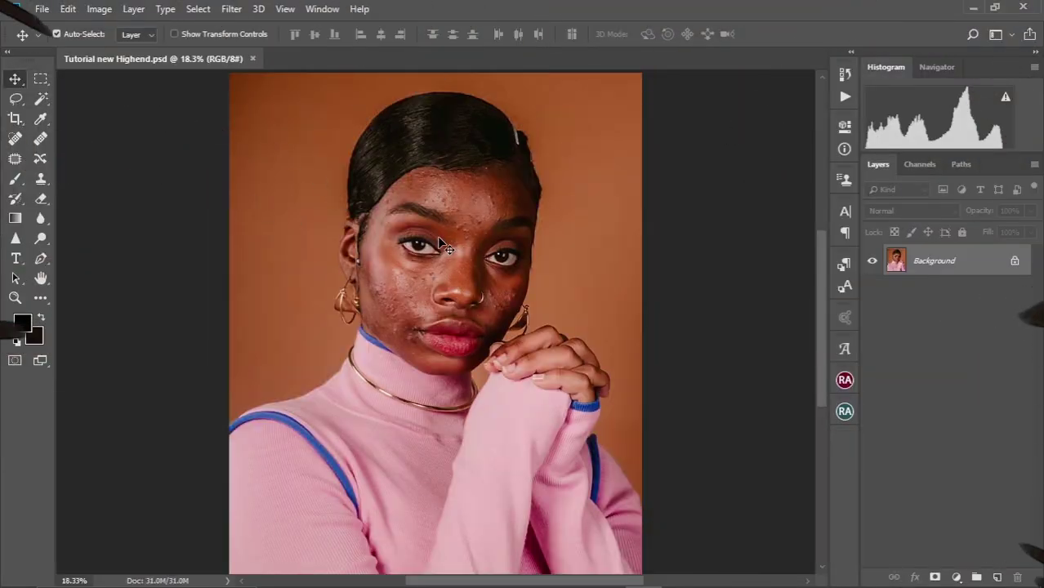
pyautogui.hotkey('ctrl', '-')
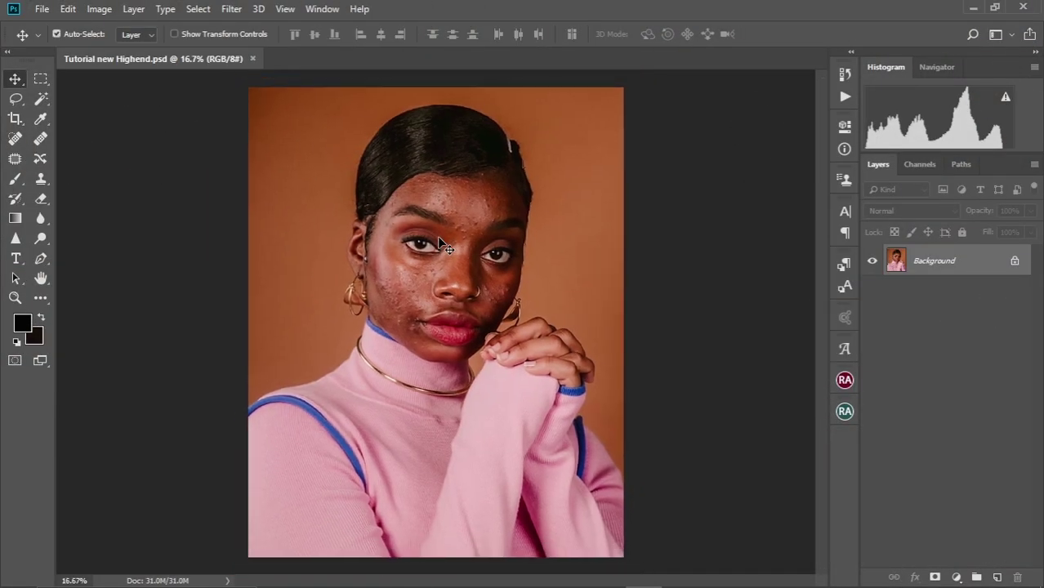
pyautogui.hotkey('ctrl', '+')
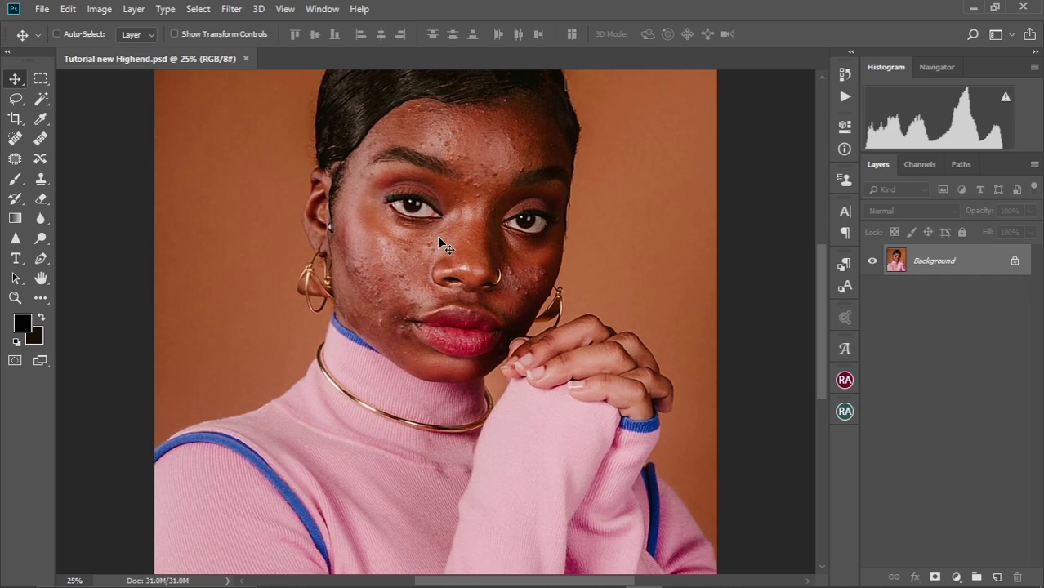
pyautogui.hotkey('ctrl', '-')
pyautogui.scroll(2, 437, 236)
pyautogui.scroll(3, 438, 272)
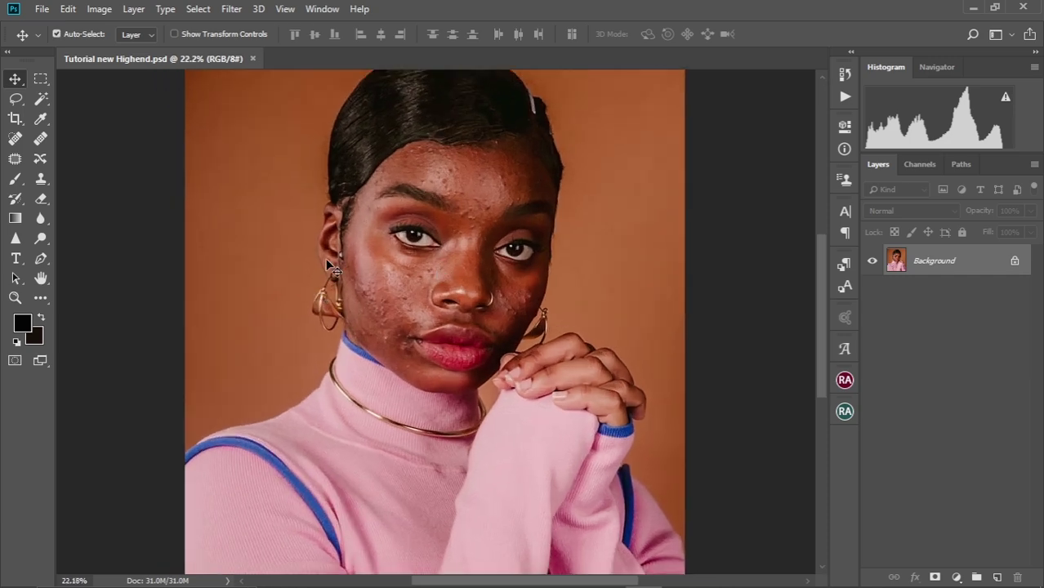
pyautogui.hotkey('ctrl', '-')
pyautogui.hotkey('ctrl', '-')
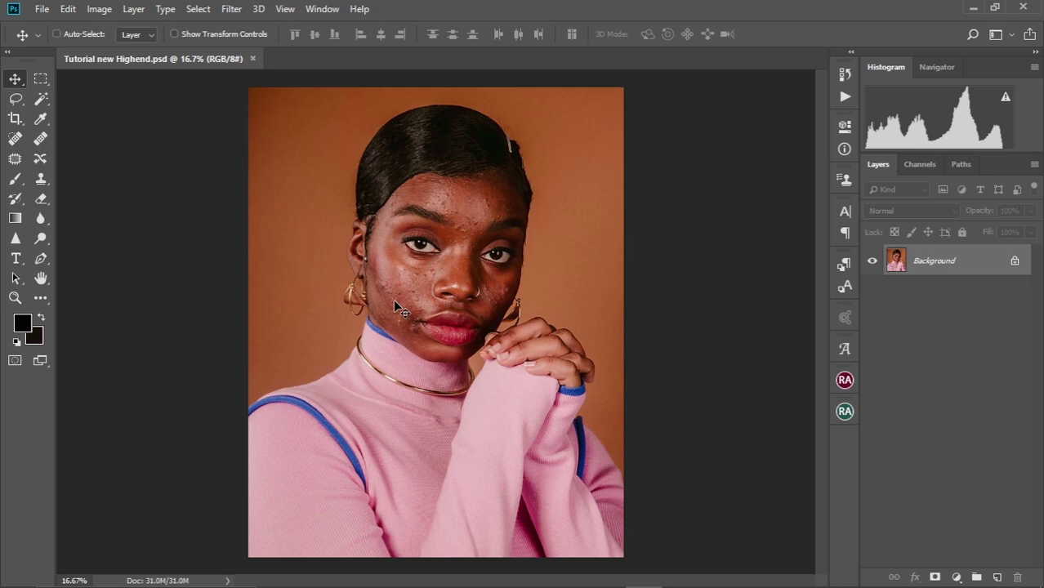
# Step: Duplicate the Background layer and activate the Patch tool for retouching the copy
pyautogui.hotkey('ctrl', 'j')
pyautogui.scroll(4, 407, 282)
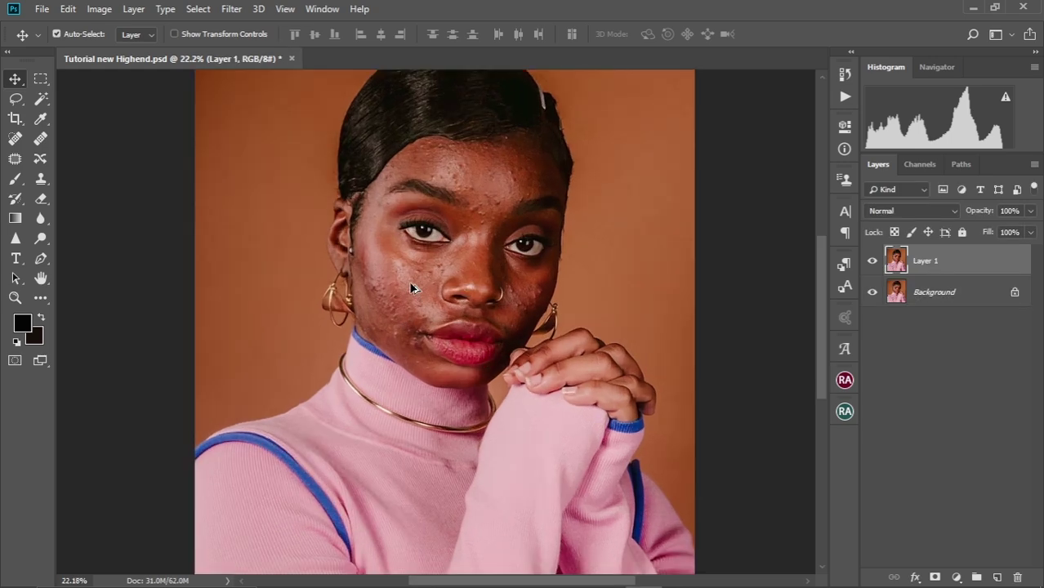
pyautogui.moveTo(462, 257); pyautogui.dragTo(462, 343)
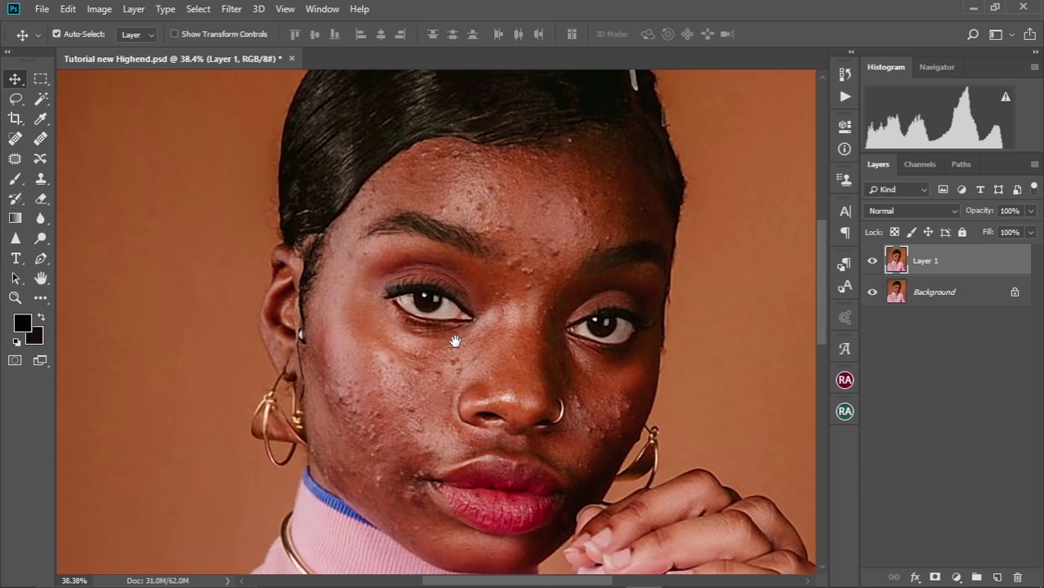
pyautogui.scroll(1, 453, 357)
pyautogui.moveTo(443, 425); pyautogui.dragTo(447, 312)
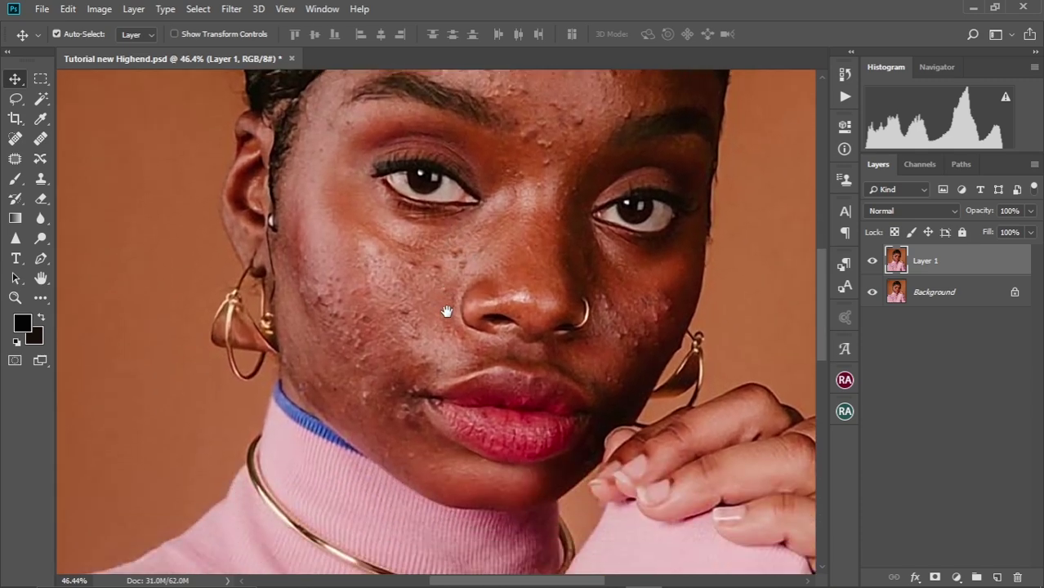
pyautogui.moveTo(460, 252); pyautogui.dragTo(460, 294)
pyautogui.click(16, 158)
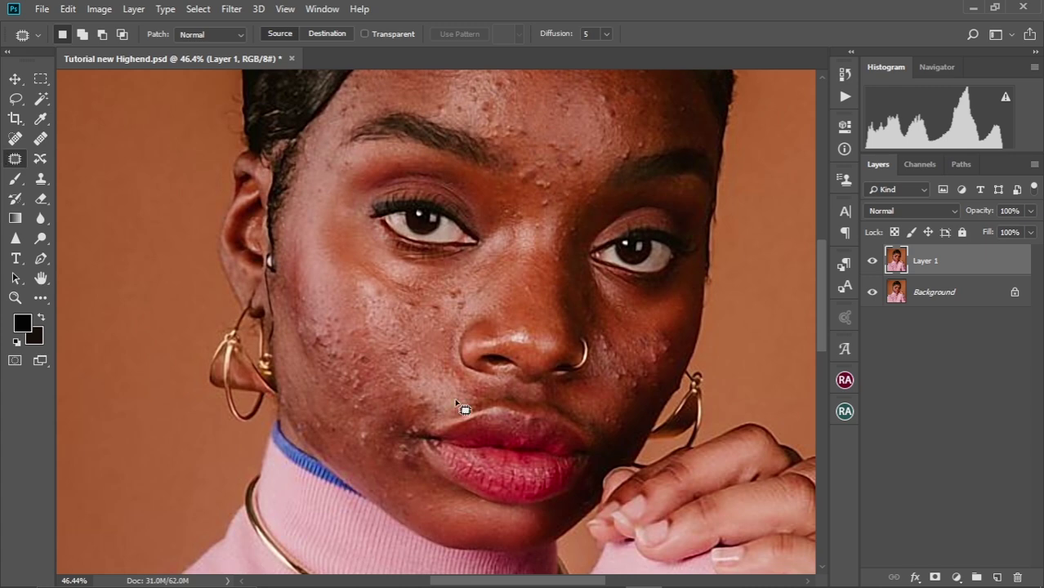
# Step: Patch the spots along the jaw just above the blue collar edge with clean skin from higher up
pyautogui.scroll(4, 459, 406)
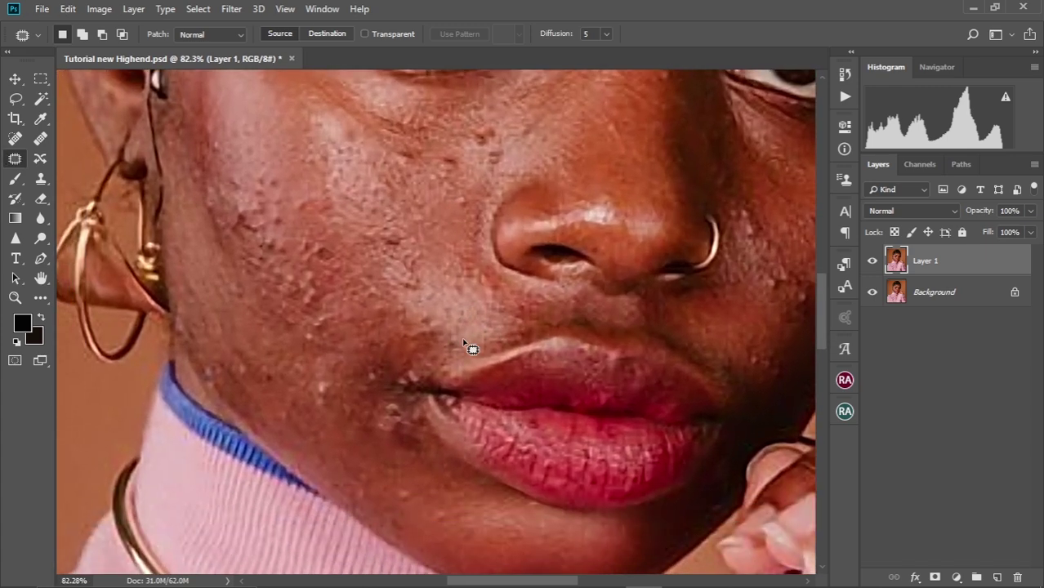
pyautogui.scroll(-2, 464, 343)
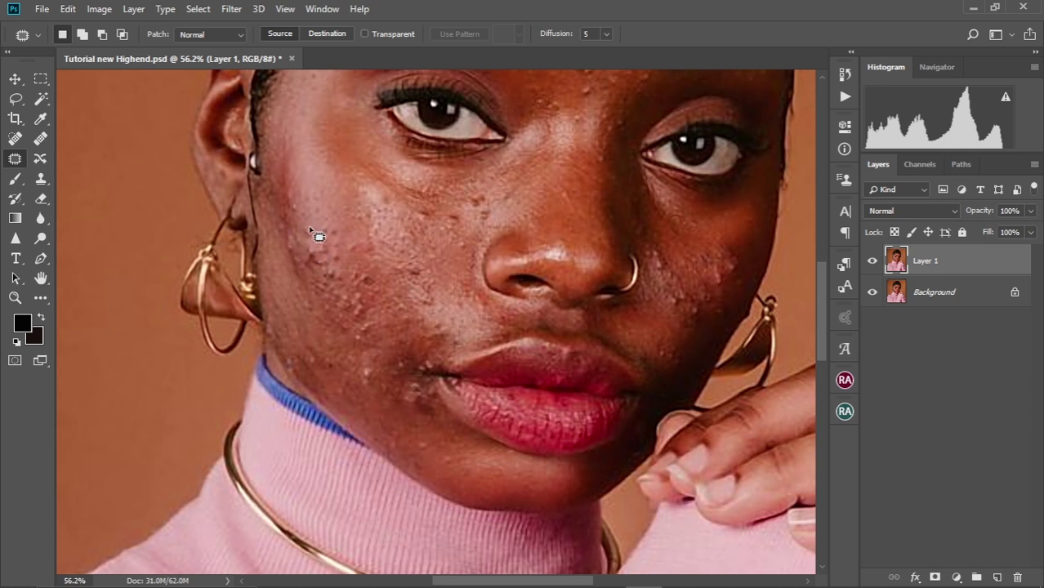
pyautogui.scroll(2, 322, 229)
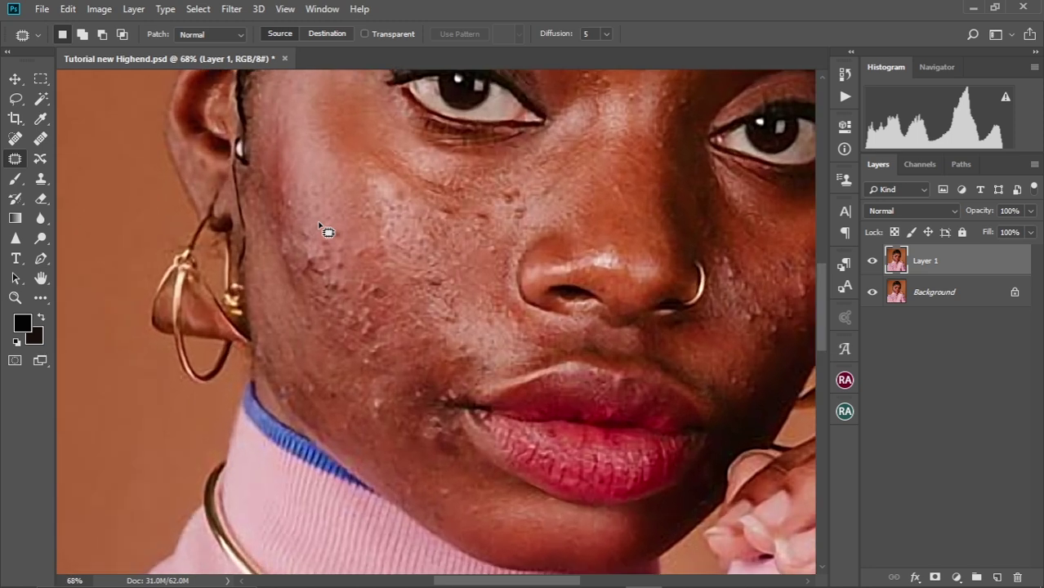
pyautogui.scroll(-3, 303, 275)
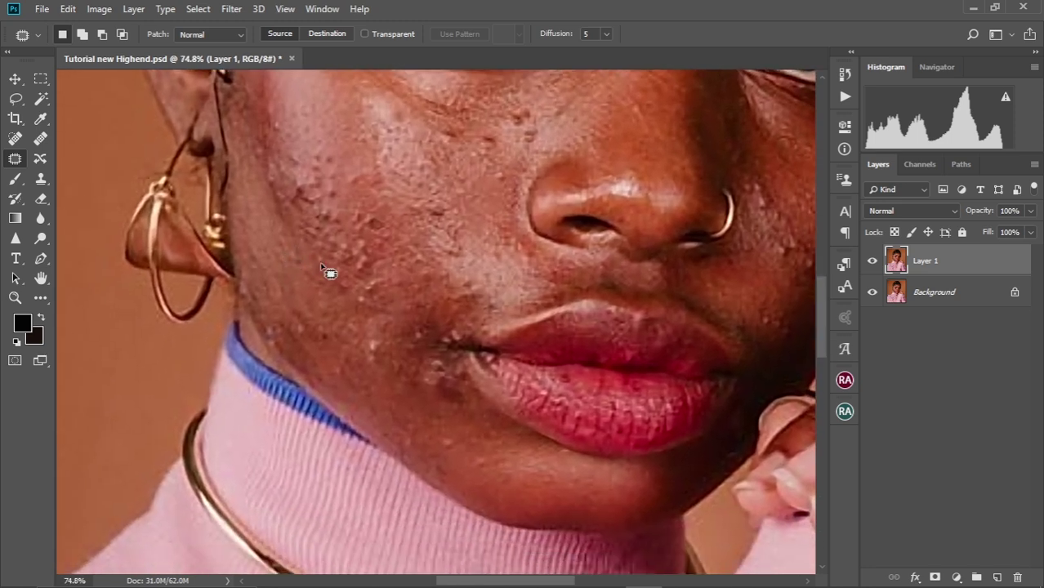
pyautogui.moveTo(293, 335)
pyautogui.mouseDown()
pyautogui.moveTo(303, 315)
pyautogui.moveTo(320, 352)
pyautogui.moveTo(321, 325)
pyautogui.moveTo(303, 296)
pyautogui.mouseUp()
pyautogui.moveTo(318, 339)
pyautogui.mouseDown()
pyautogui.moveTo(325, 333)
pyautogui.moveTo(320, 347)
pyautogui.moveTo(331, 350)
pyautogui.moveTo(327, 284)
pyautogui.mouseUp()
pyautogui.hotkey('ctrl', 'd')
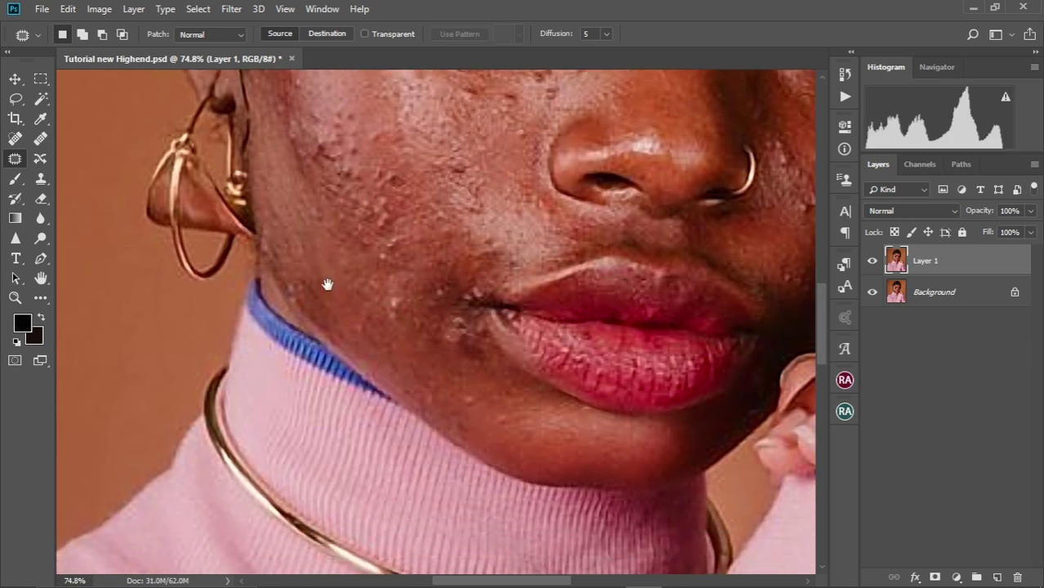
# Step: Patch the marks at the outer edge of the jaw, directly beside the hoop earring
pyautogui.moveTo(264, 227); pyautogui.dragTo(266, 262)
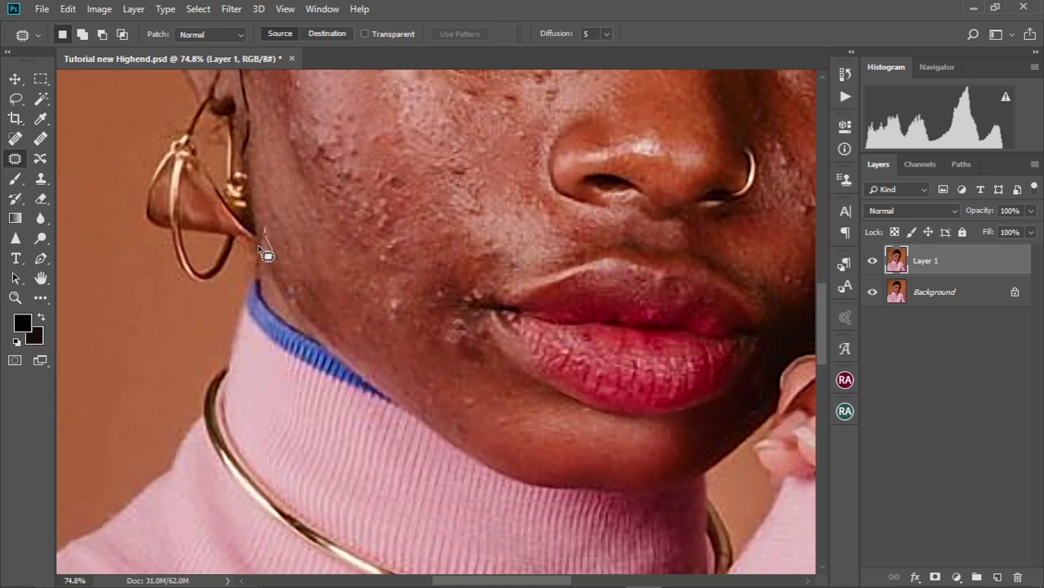
pyautogui.moveTo(264, 218)
pyautogui.mouseDown()
pyautogui.moveTo(281, 231)
pyautogui.moveTo(284, 192)
pyautogui.mouseUp()
pyautogui.hotkey('ctrl', 'd')
pyautogui.moveTo(277, 253)
pyautogui.mouseDown()
pyautogui.moveTo(298, 247)
pyautogui.moveTo(282, 233)
pyautogui.moveTo(298, 202)
pyautogui.moveTo(301, 247)
pyautogui.moveTo(291, 204)
pyautogui.moveTo(273, 239)
pyautogui.mouseUp()
pyautogui.hotkey('ctrl', 'd')
# Step: Patch the bumps and light spots on the lower cheek between the jawline and the corner of the mouth
pyautogui.moveTo(345, 236)
pyautogui.mouseDown()
pyautogui.moveTo(315, 200)
pyautogui.moveTo(309, 235)
pyautogui.mouseUp()
pyautogui.moveTo(333, 235)
pyautogui.mouseDown()
pyautogui.moveTo(343, 284)
pyautogui.moveTo(298, 252)
pyautogui.mouseUp()
pyautogui.moveTo(389, 270); pyautogui.dragTo(343, 236)
pyautogui.moveTo(343, 236)
pyautogui.mouseDown()
pyautogui.moveTo(385, 276)
pyautogui.moveTo(345, 235)
pyautogui.mouseUp()
pyautogui.moveTo(360, 249)
pyautogui.mouseDown()
pyautogui.moveTo(373, 280)
pyautogui.moveTo(330, 285)
pyautogui.moveTo(366, 329)
pyautogui.mouseUp()
pyautogui.hotkey('ctrl', 'd')
pyautogui.hotkey('ctrl', 'd')
pyautogui.moveTo(336, 262); pyautogui.dragTo(375, 357)
pyautogui.moveTo(374, 333); pyautogui.dragTo(301, 274)
pyautogui.scroll(3, 285, 289)
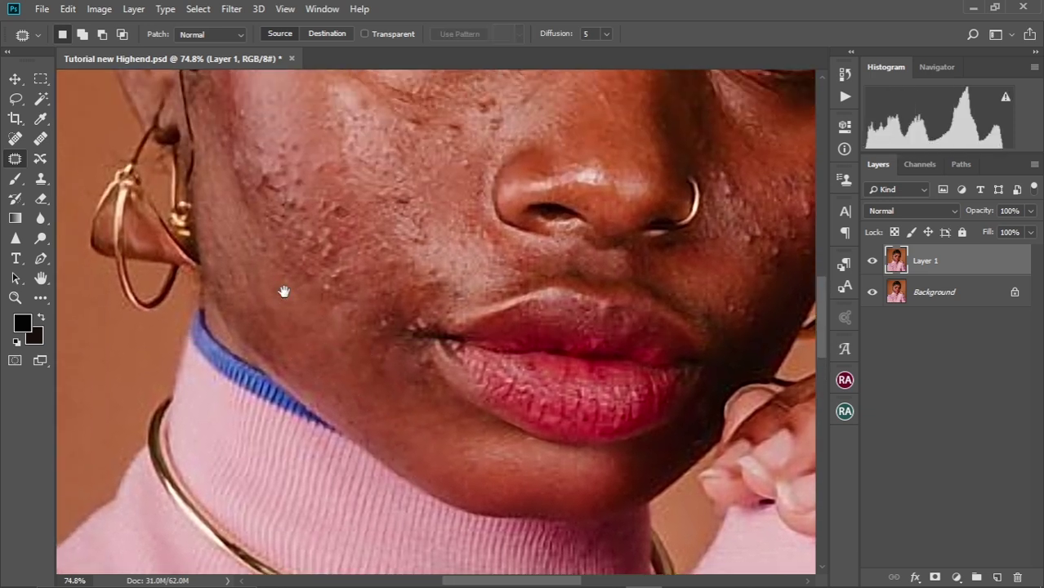
# Step: Patch the remaining chin-side blemishes and the lower part of the acne cluster on the earring-side cheek
pyautogui.moveTo(359, 378); pyautogui.dragTo(356, 355)
pyautogui.moveTo(360, 364); pyautogui.dragTo(314, 326)
pyautogui.moveTo(270, 234)
pyautogui.mouseDown()
pyautogui.moveTo(295, 309)
pyautogui.moveTo(280, 337)
pyautogui.moveTo(286, 300)
pyautogui.mouseUp()
pyautogui.moveTo(279, 271); pyautogui.dragTo(292, 325)
pyautogui.moveTo(260, 292)
pyautogui.mouseDown()
pyautogui.moveTo(289, 314)
pyautogui.moveTo(290, 229)
pyautogui.mouseUp()
pyautogui.moveTo(327, 308); pyautogui.dragTo(264, 198)
# Step: Replace the dark pits in the middle of the earring-side cheek with smooth neighbouring skin
pyautogui.scroll(4, 292, 265)
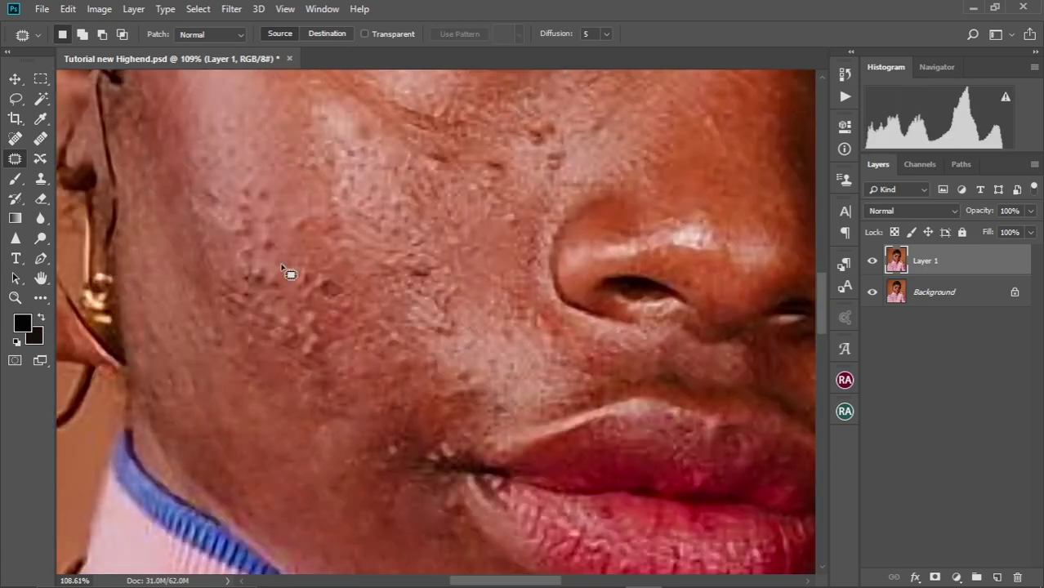
pyautogui.moveTo(247, 241); pyautogui.dragTo(249, 237)
pyautogui.moveTo(245, 227); pyautogui.dragTo(211, 251)
pyautogui.moveTo(194, 223)
pyautogui.mouseDown()
pyautogui.moveTo(196, 232)
pyautogui.moveTo(240, 226)
pyautogui.moveTo(214, 296)
pyautogui.moveTo(205, 245)
pyautogui.moveTo(268, 303)
pyautogui.moveTo(287, 338)
pyautogui.moveTo(242, 326)
pyautogui.moveTo(275, 331)
pyautogui.mouseUp()
pyautogui.scroll(-1, 223, 163)
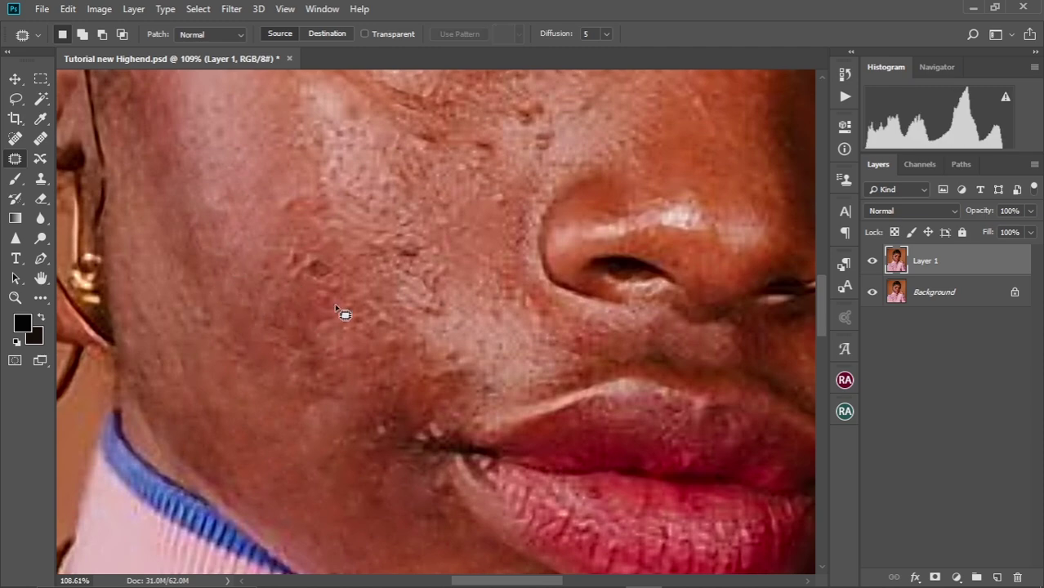
pyautogui.scroll(1, 342, 310)
# Step: Patch the raised bumps between the eyebrows using clear skin nearby
pyautogui.scroll(-2, 284, 259)
pyautogui.moveTo(490, 143); pyautogui.dragTo(382, 322)
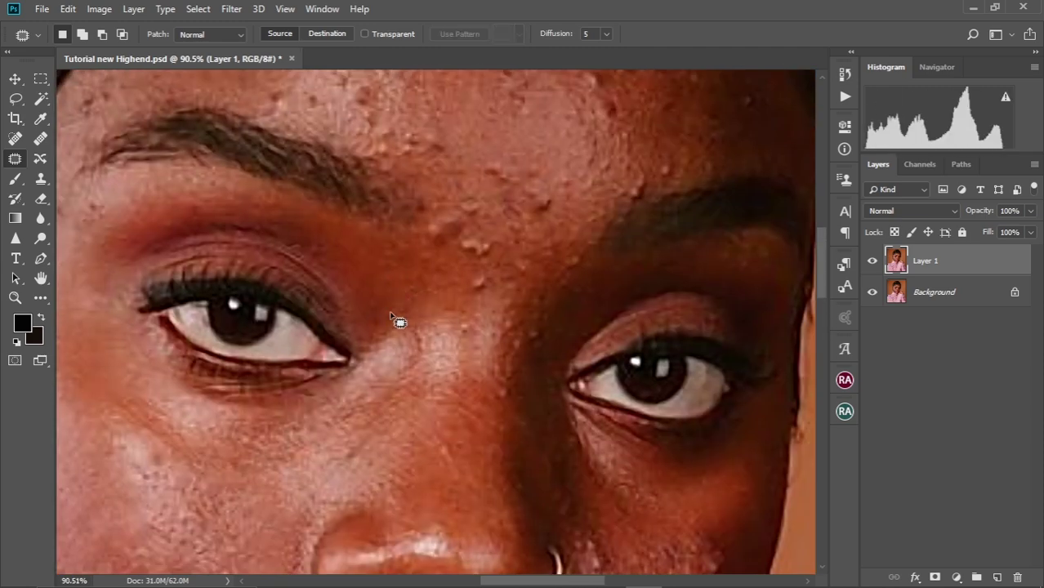
pyautogui.moveTo(441, 307); pyautogui.dragTo(424, 361)
pyautogui.moveTo(417, 267); pyautogui.dragTo(418, 308)
pyautogui.scroll(1, 424, 312)
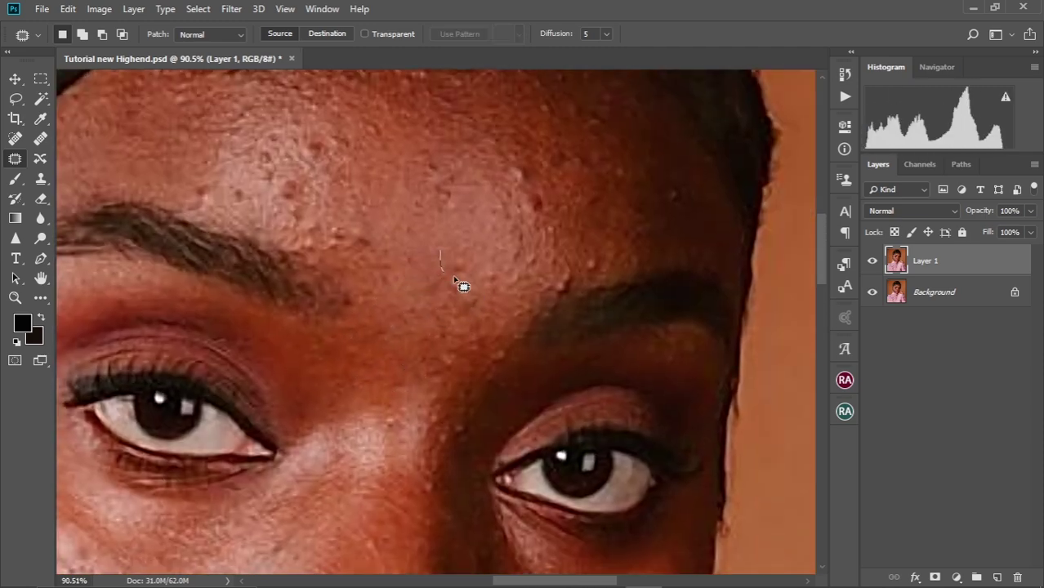
# Step: Patch the acne spots across the forehead, from the hairline down to above both eyebrows
pyautogui.scroll(1, 449, 284)
pyautogui.scroll(3, 335, 253)
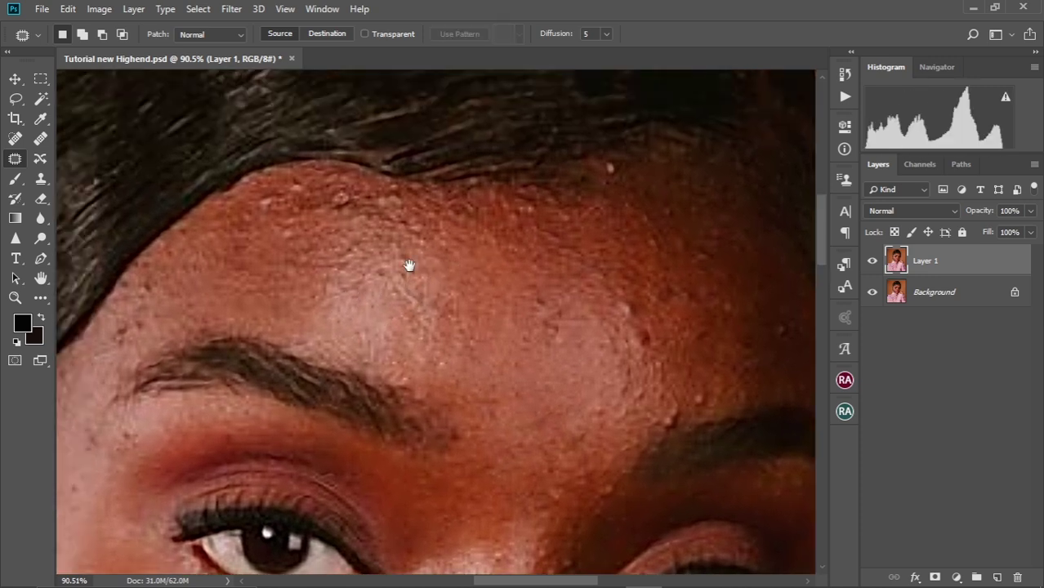
pyautogui.moveTo(279, 260)
pyautogui.mouseDown()
pyautogui.moveTo(301, 284)
pyautogui.moveTo(363, 245)
pyautogui.moveTo(387, 267)
pyautogui.mouseUp()
pyautogui.moveTo(569, 395); pyautogui.dragTo(386, 305)
pyautogui.moveTo(480, 299); pyautogui.dragTo(449, 243)
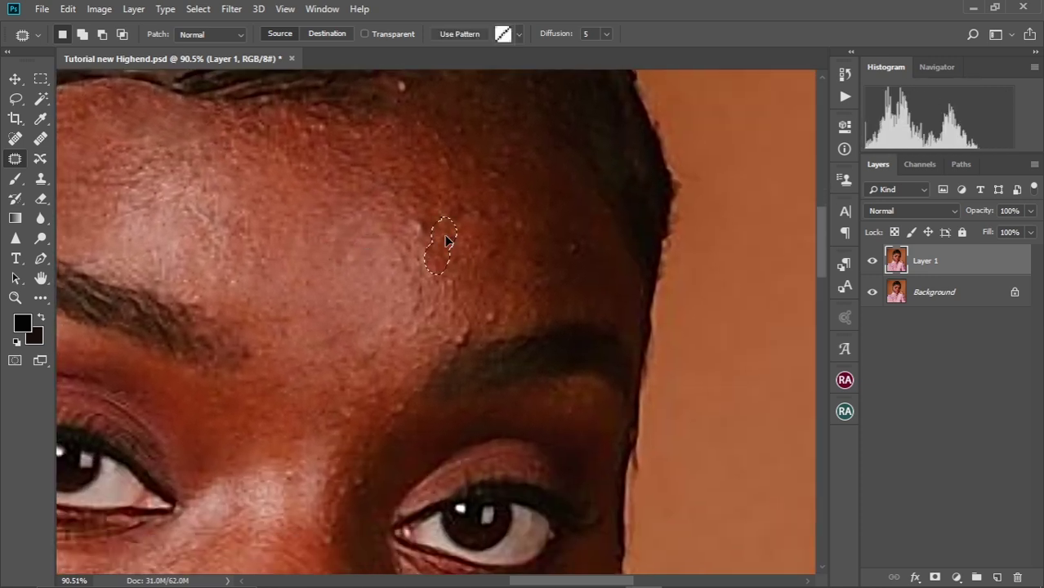
pyautogui.moveTo(473, 335)
pyautogui.mouseDown()
pyautogui.moveTo(473, 265)
pyautogui.moveTo(450, 255)
pyautogui.mouseUp()
pyautogui.hotkey('ctrl', 'd')
# Step: Patch the small bumps at the top of the nose bridge between the eyes
pyautogui.moveTo(356, 433); pyautogui.dragTo(400, 282)
pyautogui.moveTo(328, 244); pyautogui.dragTo(345, 301)
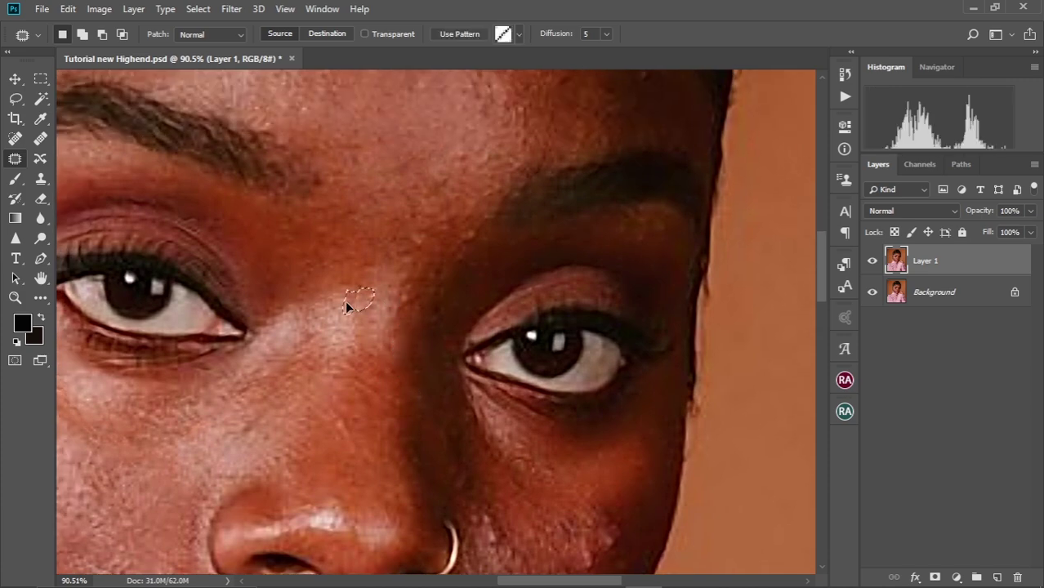
pyautogui.moveTo(408, 233); pyautogui.dragTo(405, 279)
pyautogui.moveTo(406, 286)
pyautogui.mouseDown()
pyautogui.moveTo(425, 278)
pyautogui.moveTo(401, 335)
pyautogui.mouseUp()
# Step: Patch the leftover spots on the shaded side of the forehead above the eyebrow
pyautogui.scroll(-2, 416, 286)
pyautogui.scroll(5, 401, 249)
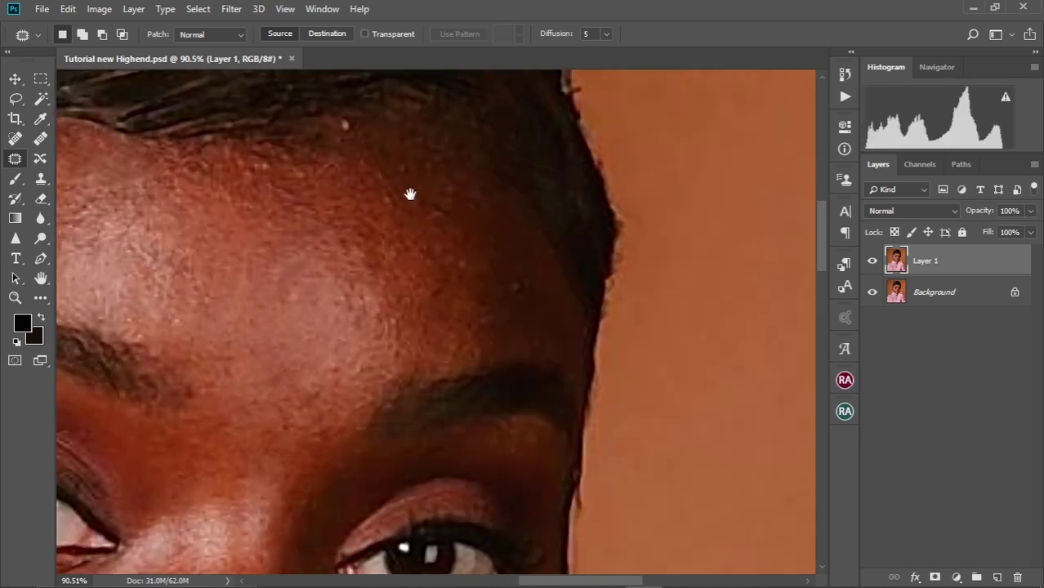
pyautogui.scroll(2, 404, 167)
pyautogui.scroll(-6, 412, 234)
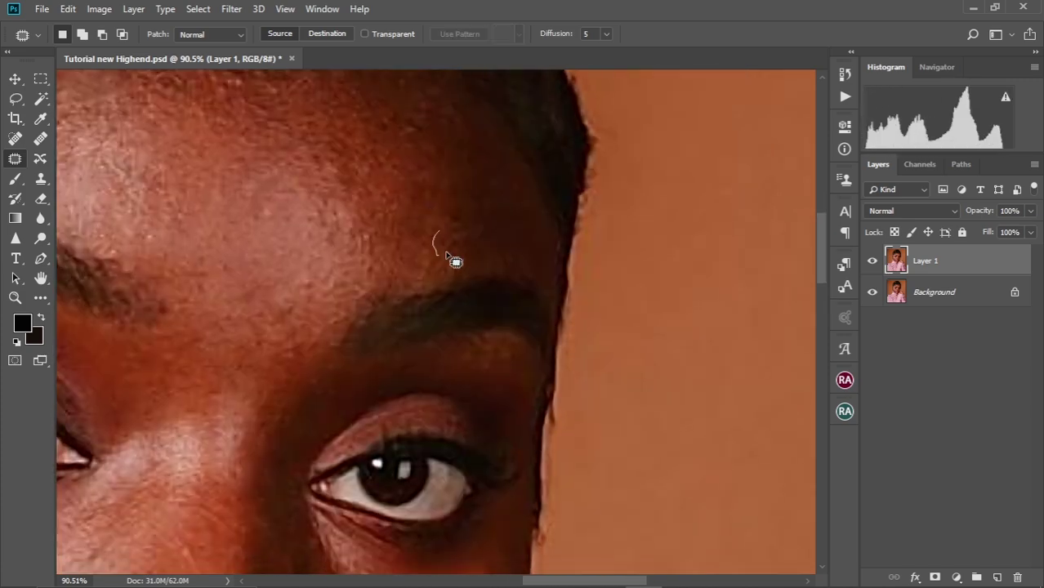
pyautogui.hscroll(-2, 450, 261)
# Step: Patch the red scars and bumps on the cheek beside the nose ring
pyautogui.moveTo(384, 528)
pyautogui.mouseDown()
pyautogui.moveTo(339, 263)
pyautogui.moveTo(392, 267)
pyautogui.mouseUp()
pyautogui.moveTo(389, 263); pyautogui.dragTo(401, 265)
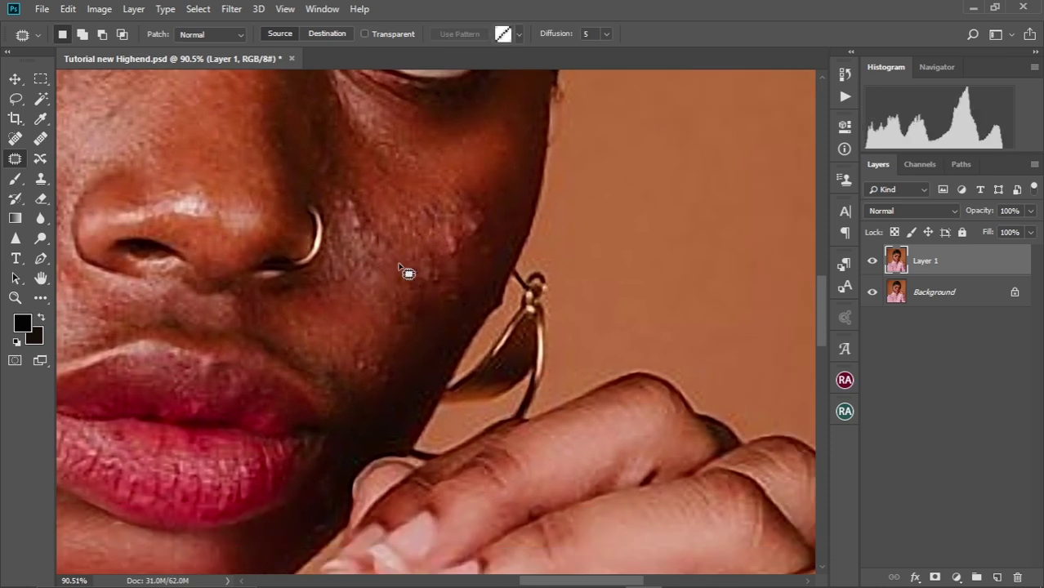
pyautogui.moveTo(467, 209); pyautogui.dragTo(481, 211)
pyautogui.moveTo(475, 219); pyautogui.dragTo(490, 194)
pyautogui.moveTo(427, 199); pyautogui.dragTo(424, 236)
pyautogui.moveTo(353, 210); pyautogui.dragTo(409, 239)
pyautogui.moveTo(405, 220); pyautogui.dragTo(413, 255)
pyautogui.moveTo(371, 163); pyautogui.dragTo(392, 229)
pyautogui.moveTo(394, 222); pyautogui.dragTo(388, 227)
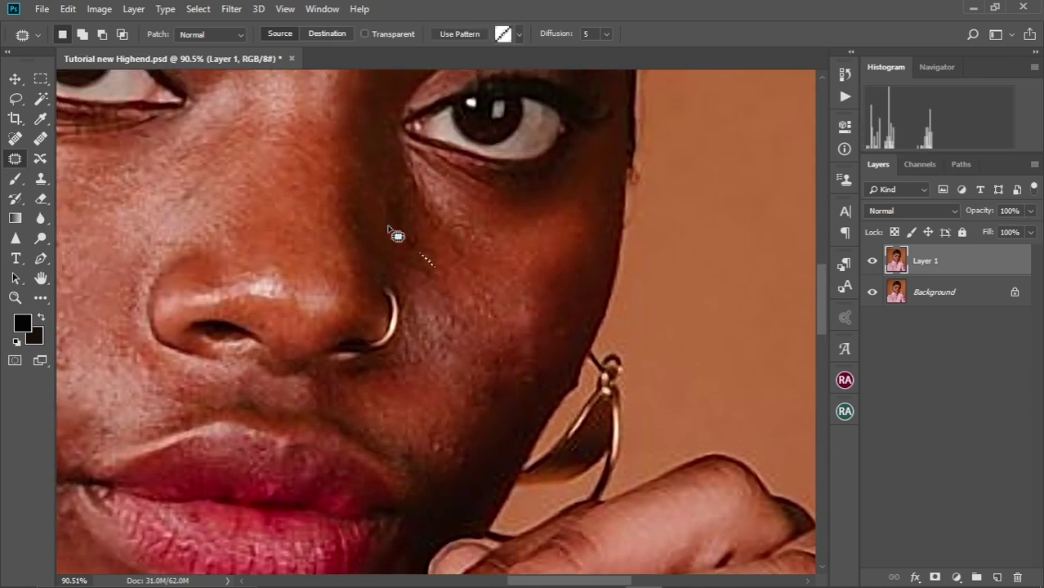
# Step: Patch the remaining marks under the eye and on the lower cheek on the nose-ring side
pyautogui.moveTo(400, 170); pyautogui.dragTo(421, 216)
pyautogui.moveTo(418, 215); pyautogui.dragTo(423, 233)
pyautogui.moveTo(466, 488); pyautogui.dragTo(391, 296)
pyautogui.moveTo(392, 295)
pyautogui.mouseDown()
pyautogui.moveTo(416, 320)
pyautogui.moveTo(394, 298)
pyautogui.mouseUp()
pyautogui.moveTo(488, 194); pyautogui.dragTo(463, 258)
pyautogui.moveTo(462, 259)
pyautogui.mouseDown()
pyautogui.moveTo(464, 246)
pyautogui.moveTo(443, 245)
pyautogui.mouseUp()
pyautogui.moveTo(396, 331); pyautogui.dragTo(435, 247)
# Step: Clean up the last uneven spots on the opposite cheek and near the corner of the mouth with patches
pyautogui.scroll(-8, 417, 311)
pyautogui.scroll(7, 217, 193)
pyautogui.moveTo(248, 209)
pyautogui.mouseDown()
pyautogui.moveTo(251, 224)
pyautogui.moveTo(263, 211)
pyautogui.mouseUp()
pyautogui.moveTo(355, 547); pyautogui.dragTo(309, 165)
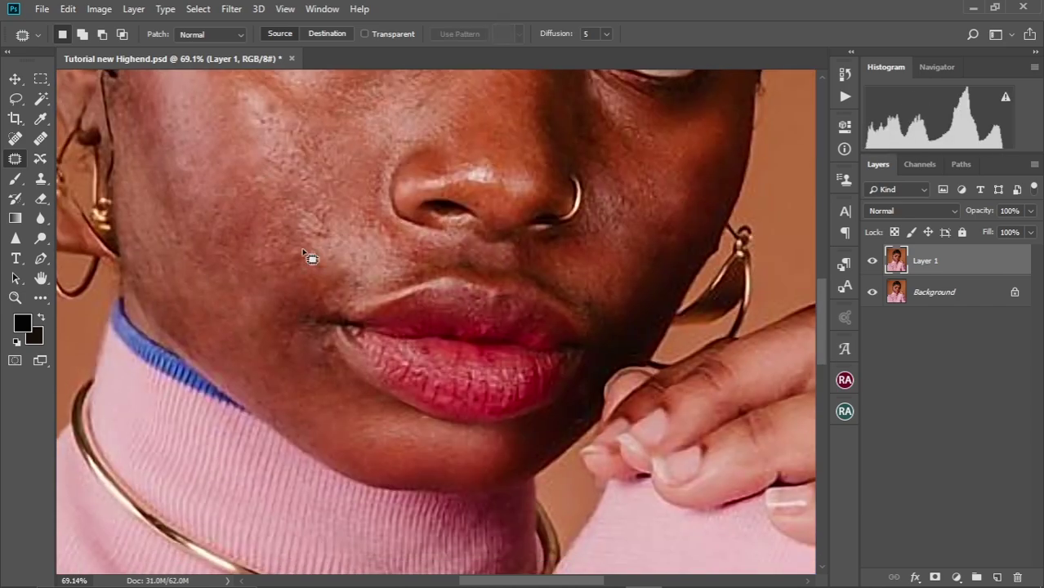
pyautogui.moveTo(310, 257); pyautogui.dragTo(314, 260)
pyautogui.moveTo(313, 259); pyautogui.dragTo(320, 263)
pyautogui.hotkey('ctrl', 'd')
pyautogui.moveTo(320, 342); pyautogui.dragTo(300, 243)
# Step: Compare the retouched face with the original by toggling the visibility of Layer 1
pyautogui.scroll(-2, 320, 216)
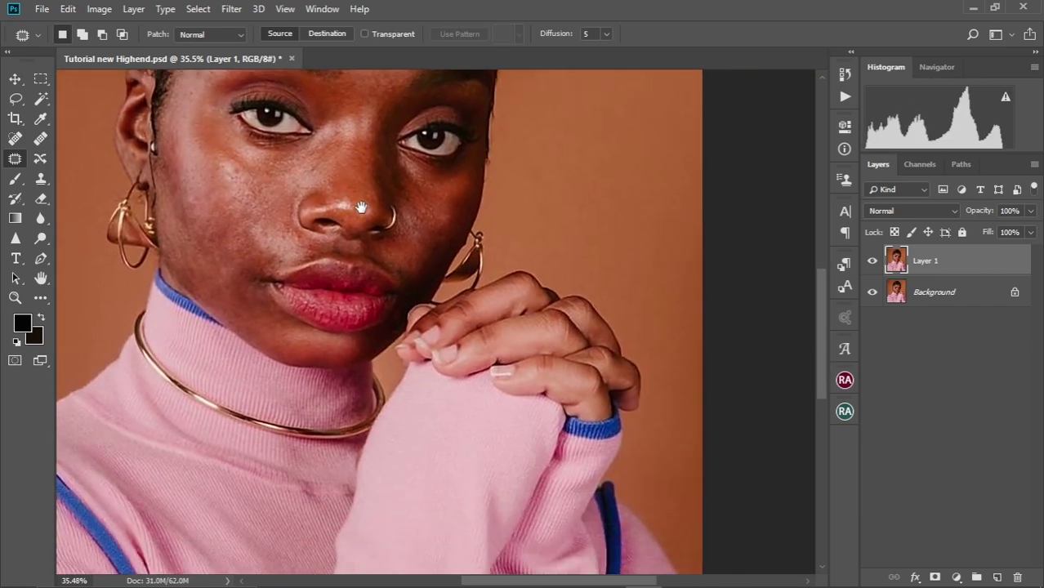
pyautogui.scroll(2, 415, 191)
pyautogui.scroll(2, 433, 228)
pyautogui.scroll(-4, 424, 276)
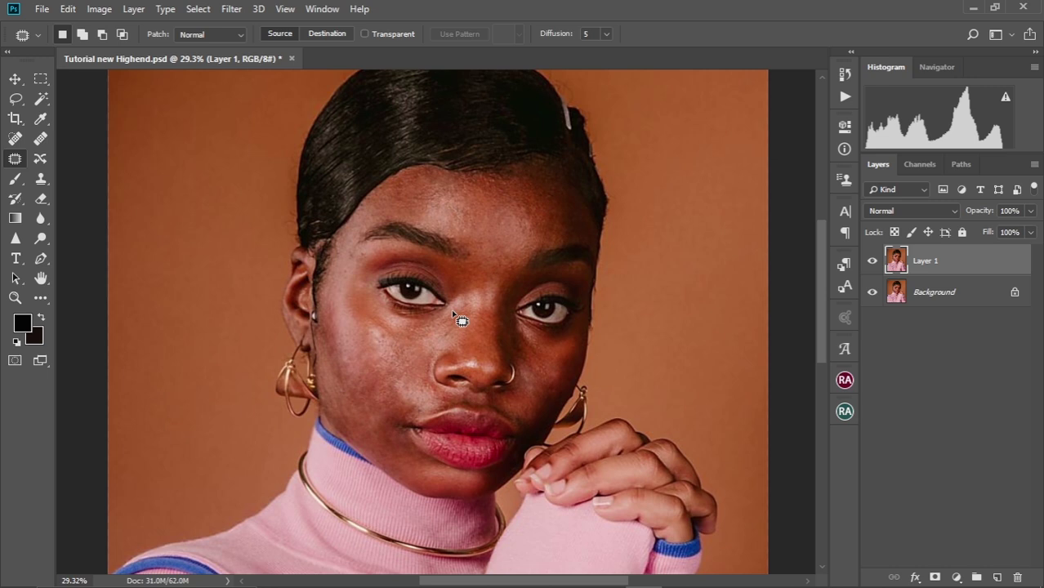
pyautogui.moveTo(463, 268); pyautogui.dragTo(454, 278)
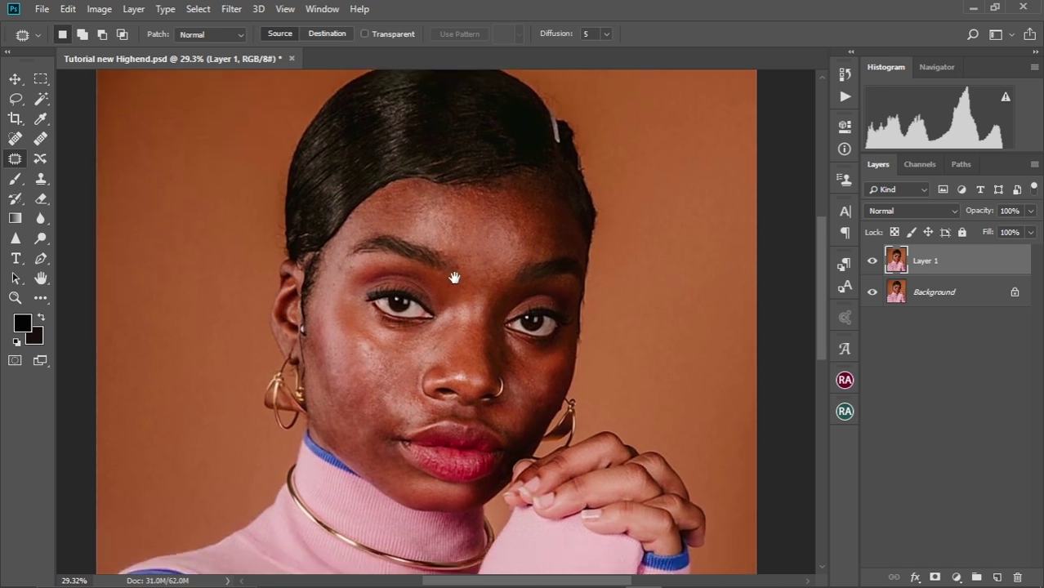
pyautogui.click(872, 262)
pyautogui.click(872, 261)
pyautogui.scroll(1, 476, 341)
pyautogui.click(872, 260)
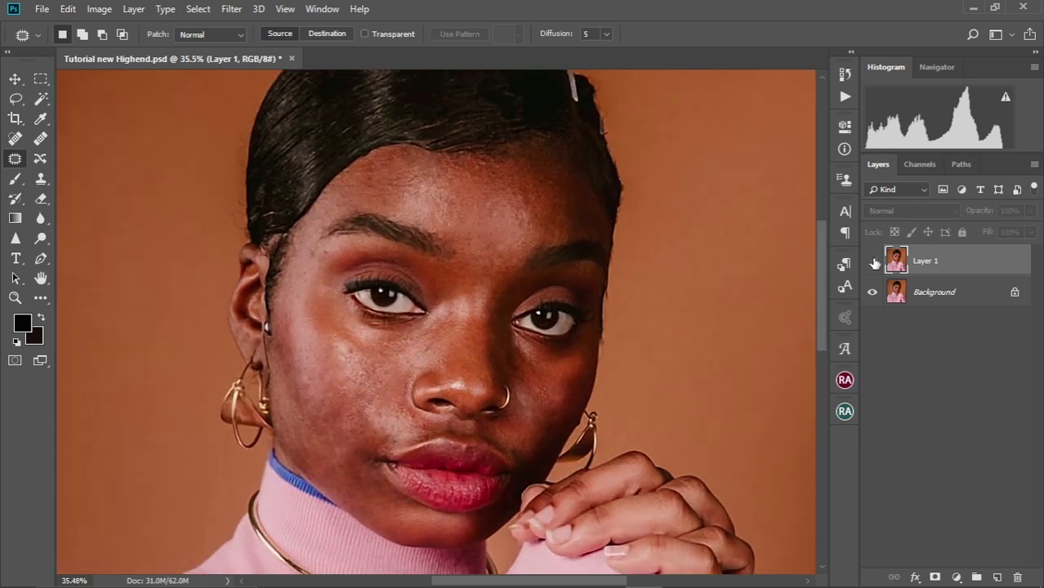
pyautogui.click(872, 261)
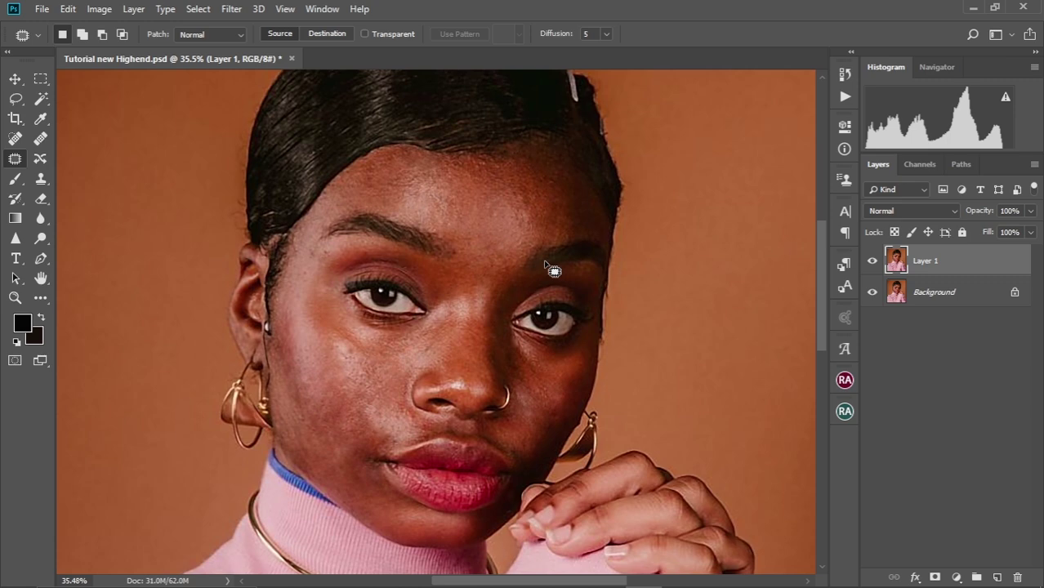
# Step: Merge the retouched Layer 1 with the Background layer
pyautogui.hotkey('ctrl', '0')
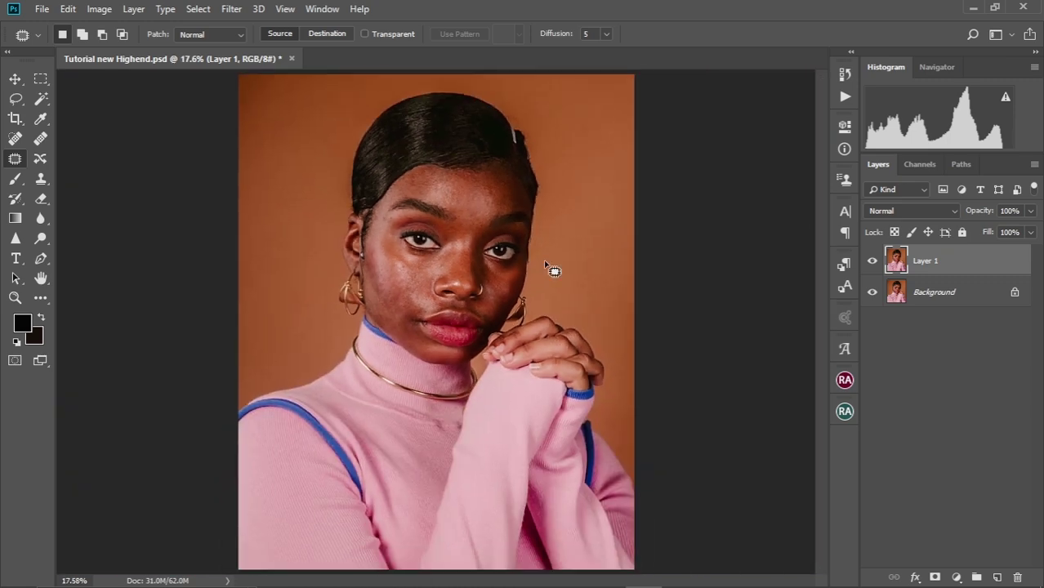
pyautogui.scroll(-2, 525, 284)
pyautogui.scroll(1, 524, 285)
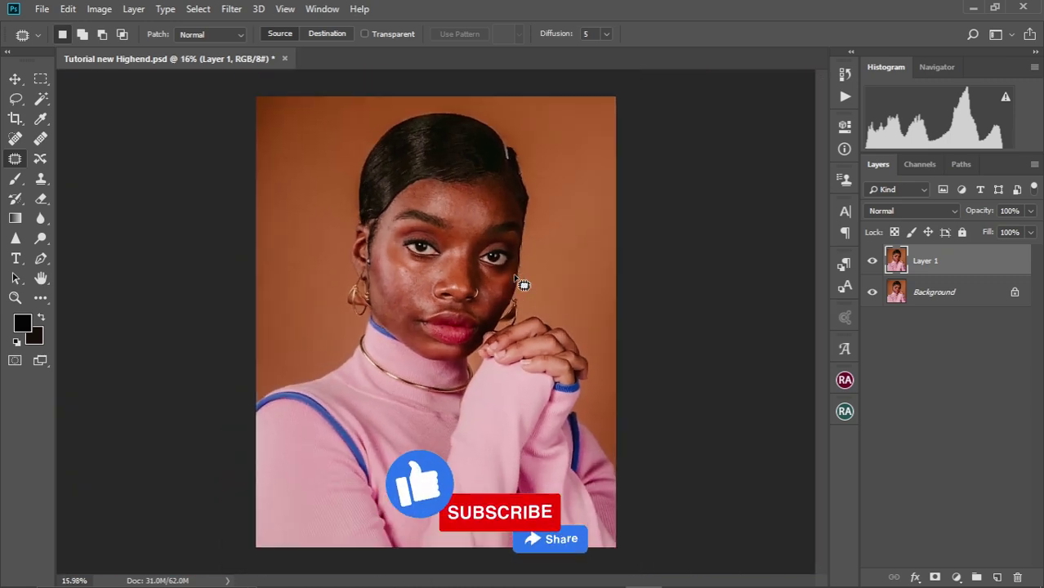
pyautogui.keyDown('shift'); pyautogui.click(944, 296); pyautogui.keyUp('shift')
pyautogui.rightClick(944, 297)
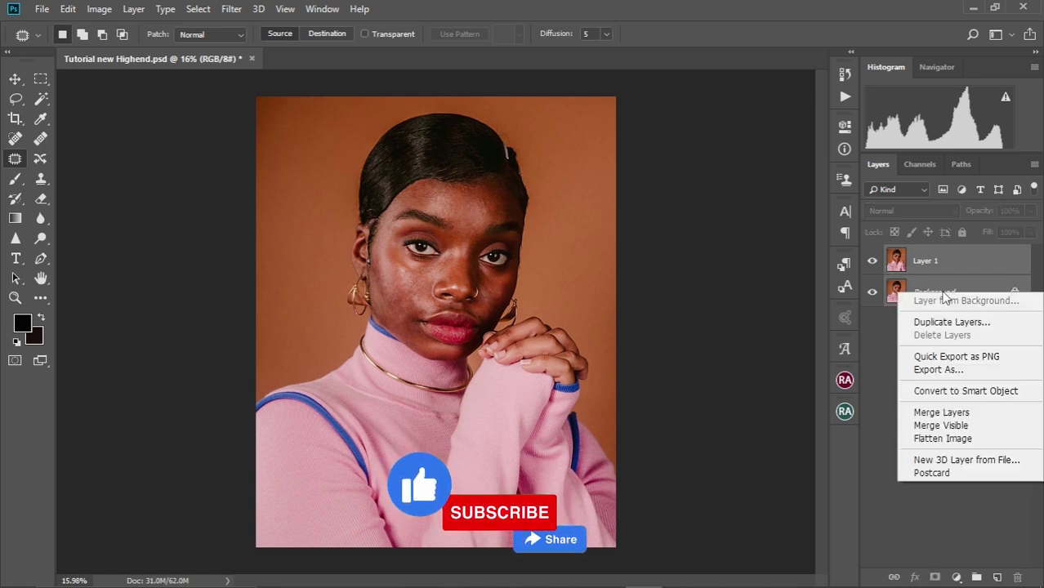
pyautogui.click(943, 413)
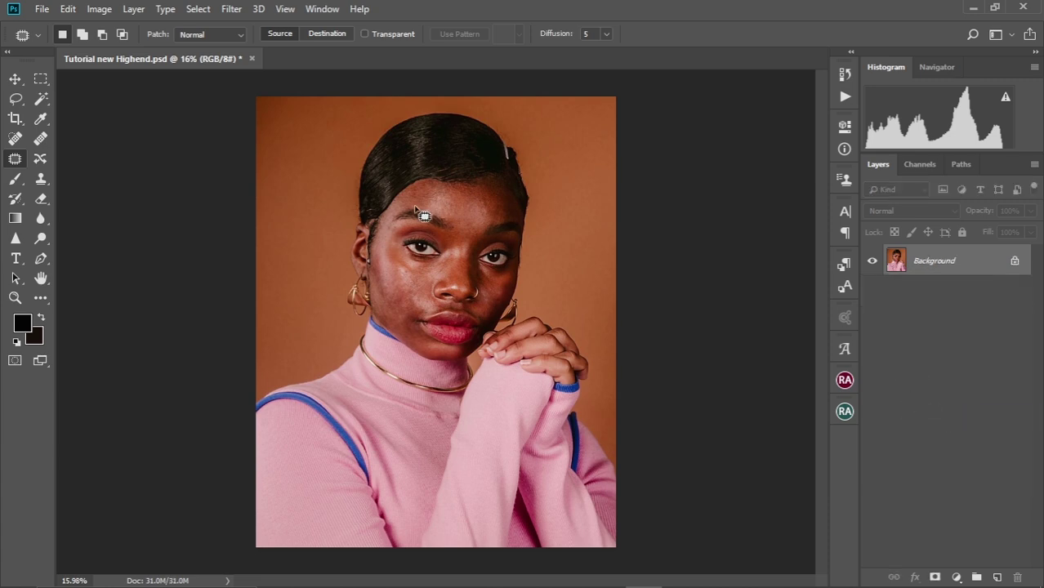
# Step: Make two duplicates of the merged Background layer
pyautogui.scroll(3, 417, 211)
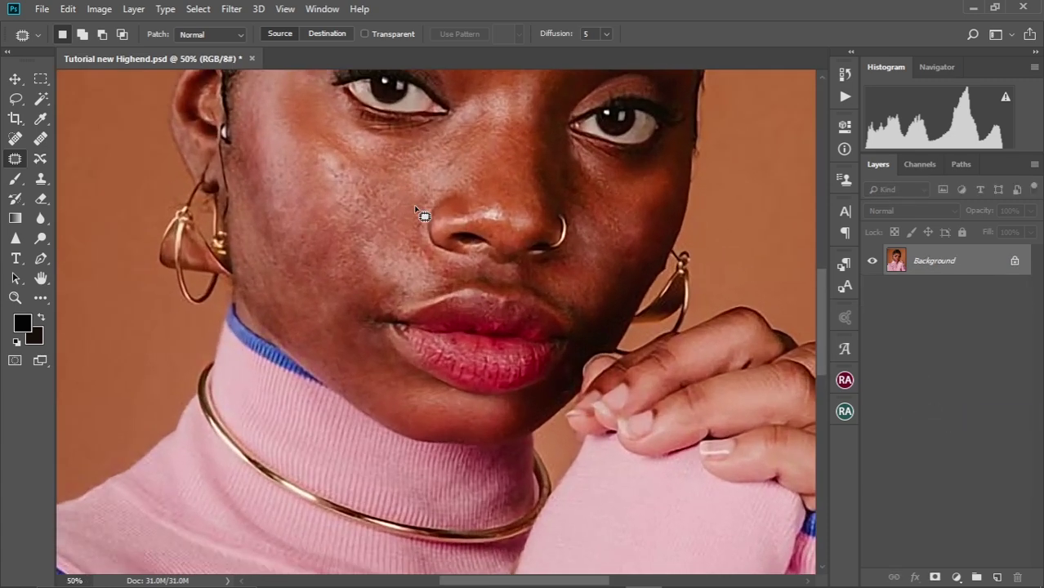
pyautogui.scroll(-1, 422, 214)
pyautogui.moveTo(422, 213); pyautogui.dragTo(461, 286)
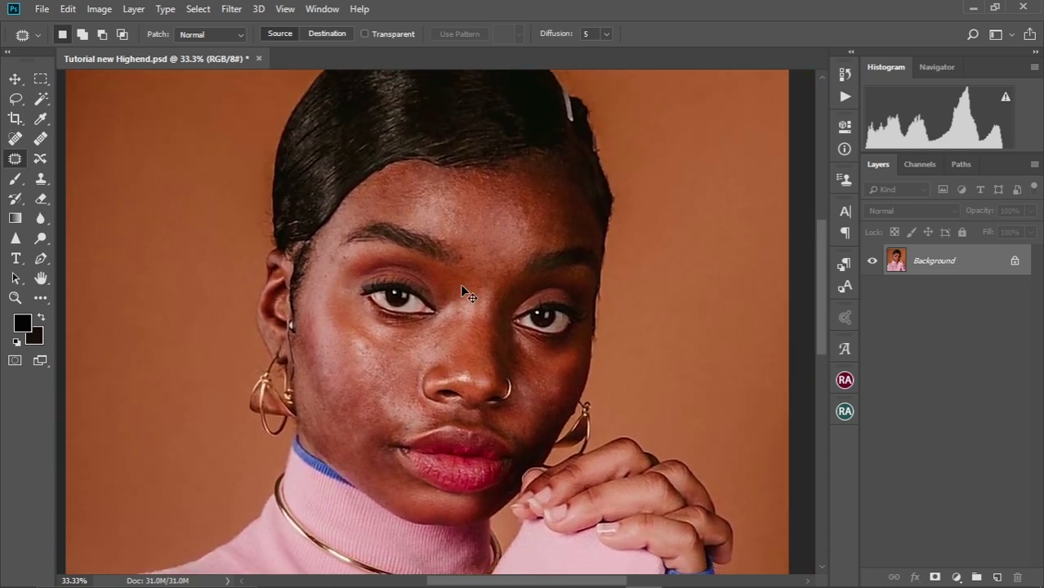
pyautogui.scroll(-1, 461, 290)
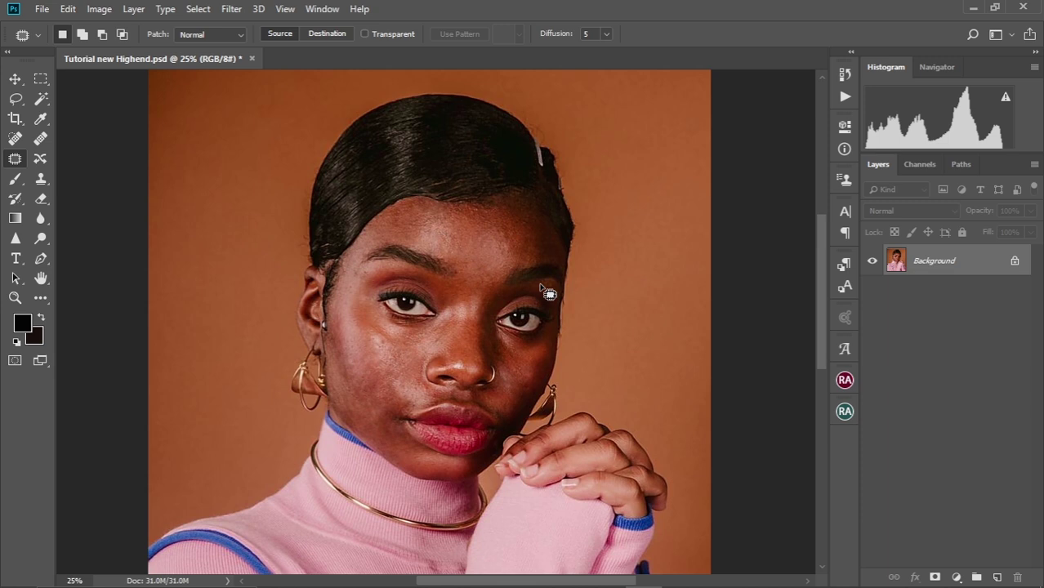
pyautogui.hotkey('ctrl', 'j')
pyautogui.hotkey('ctrl', 'j')
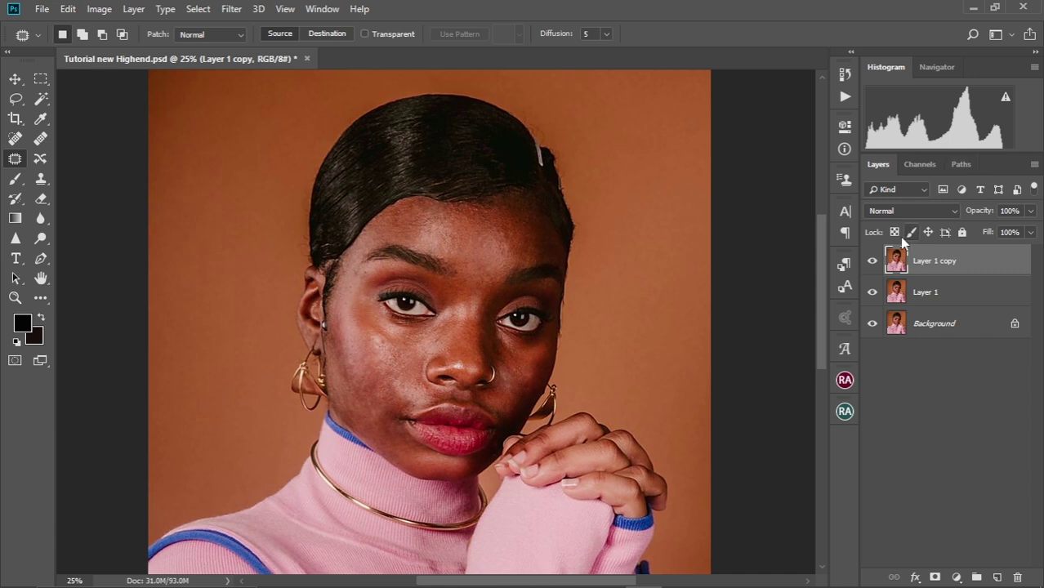
# Step: Rename the lower duplicate layer to "Color" and the upper duplicate to "texture"
pyautogui.click(871, 261)
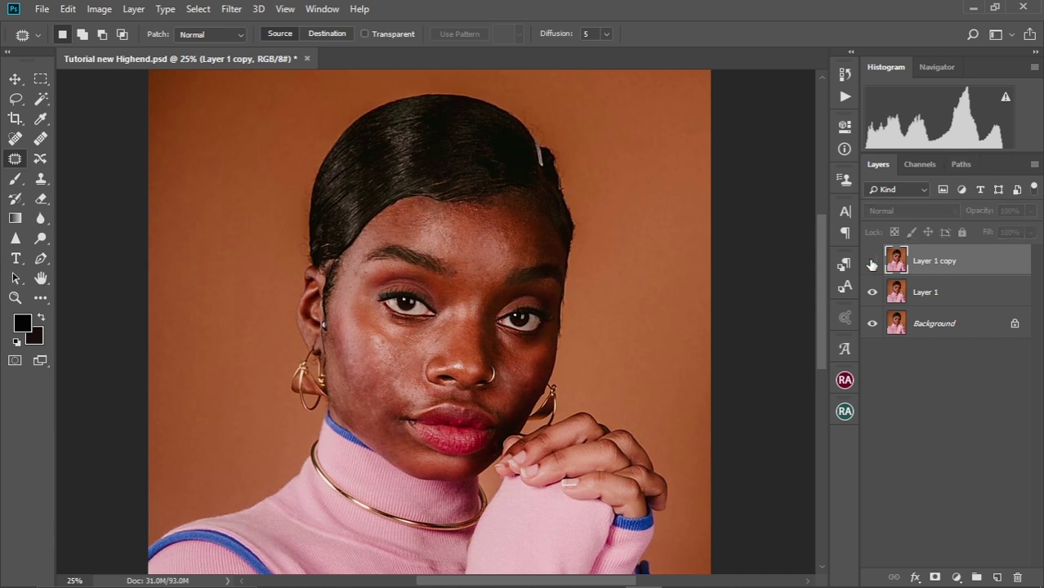
pyautogui.doubleClick(927, 292)
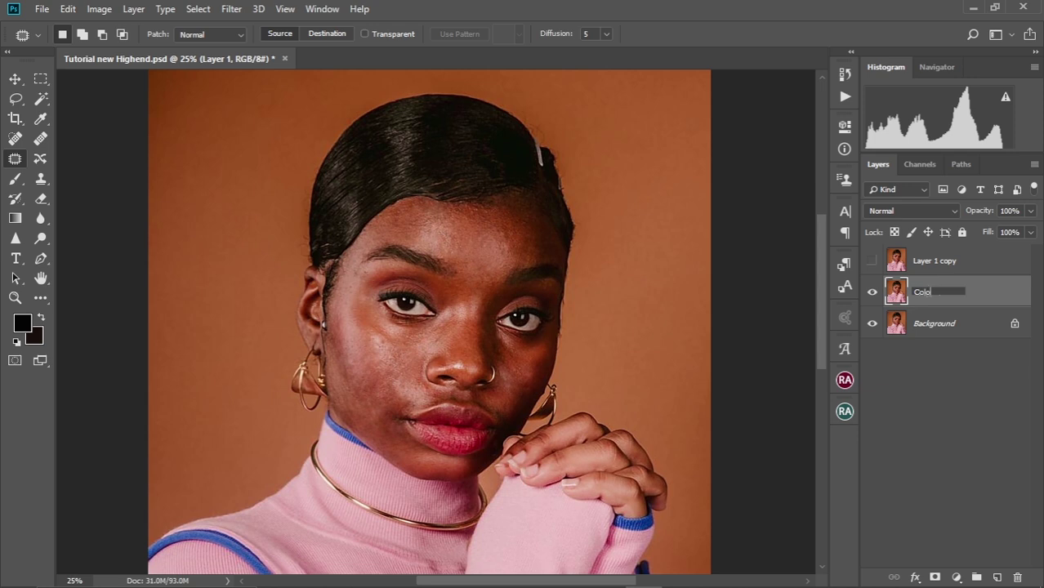
pyautogui.write('Color')
pyautogui.press('Return')
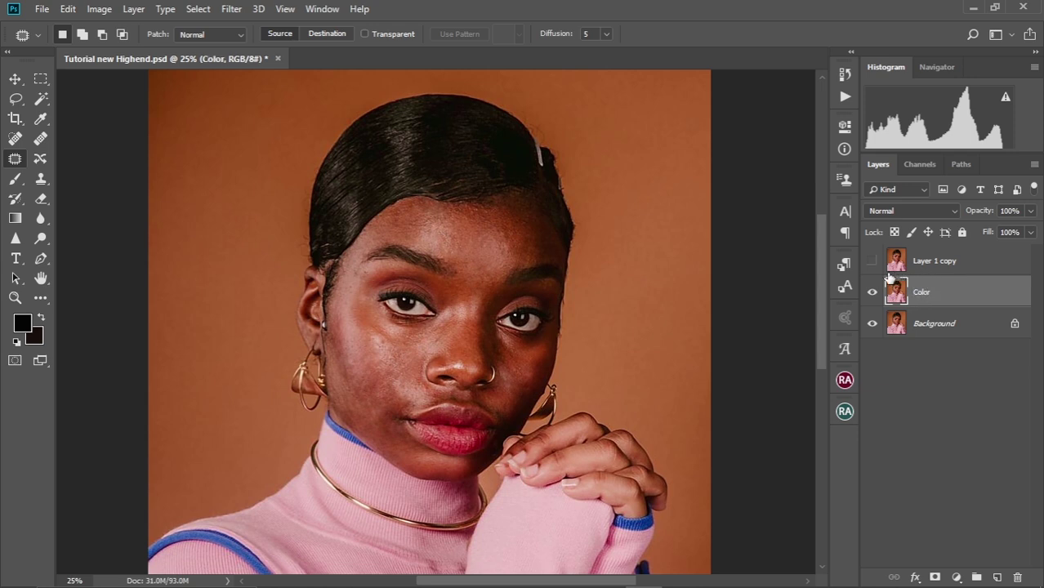
pyautogui.doubleClick(935, 261)
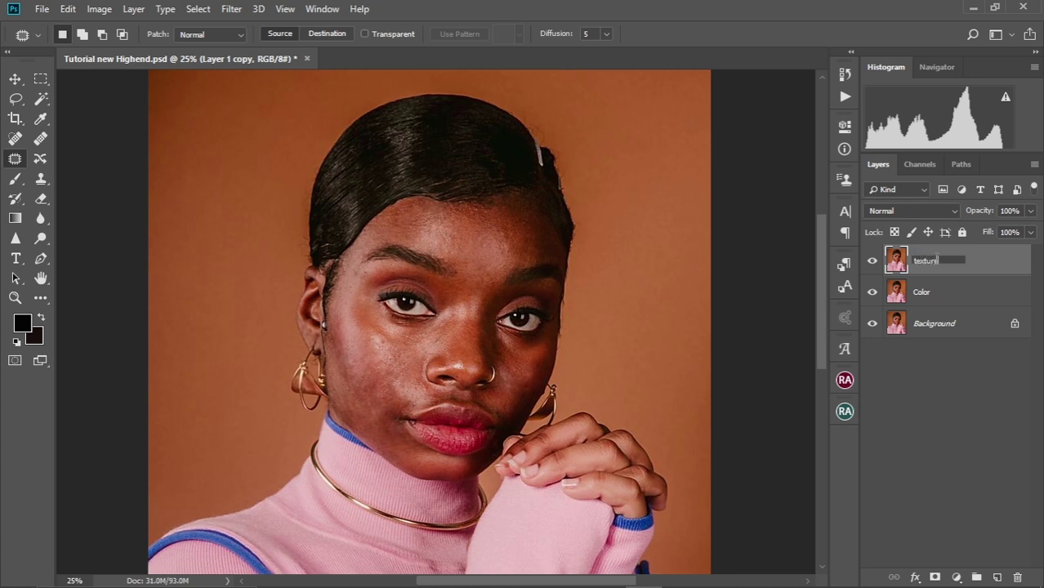
pyautogui.press('Return')
# Step: With the texture layer hidden, apply a Gaussian Blur with a 4.4-pixel radius to the Color layer
pyautogui.click(945, 295)
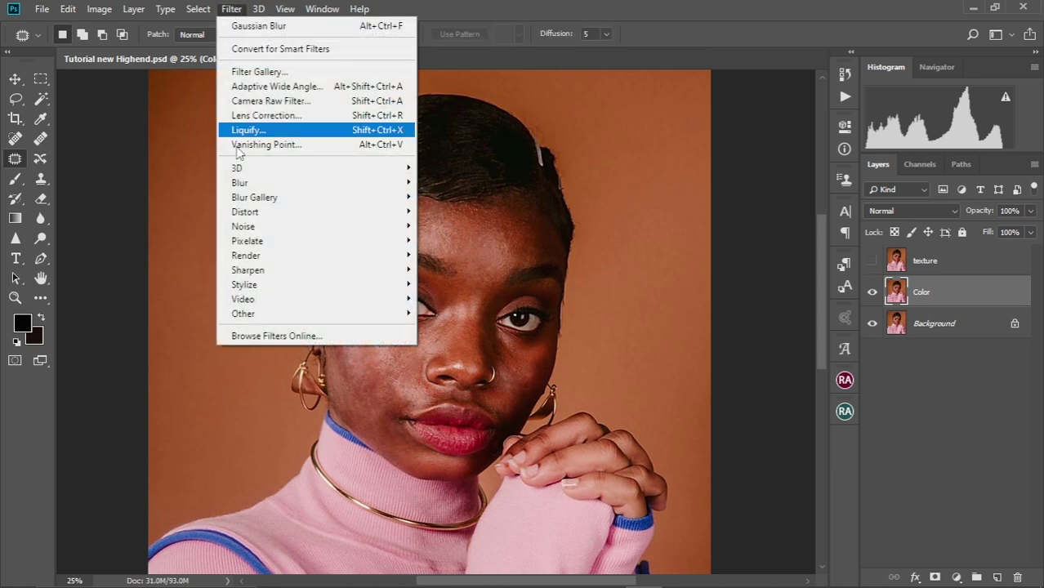
pyautogui.moveTo(407, 185)
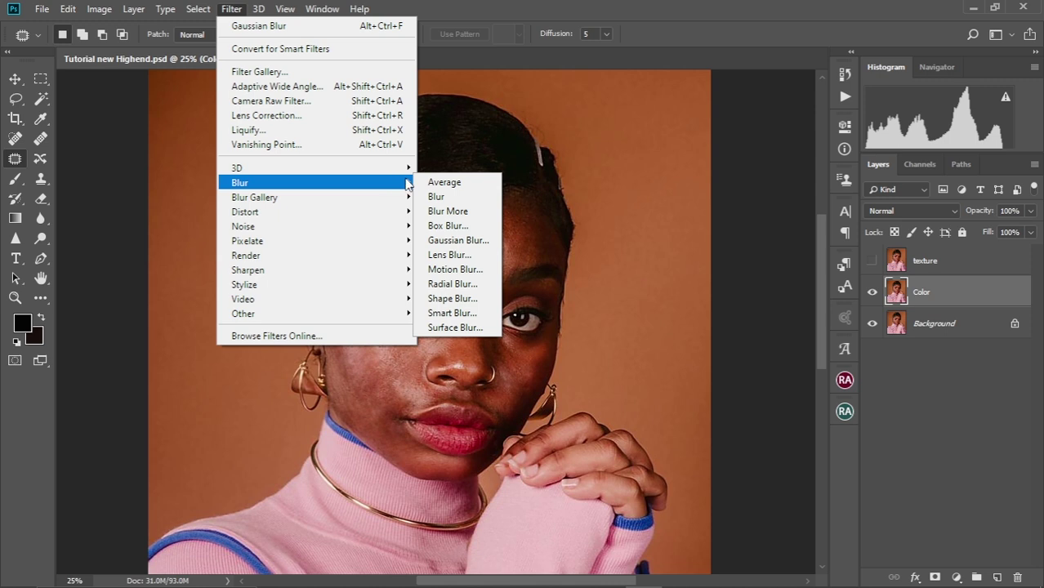
pyautogui.click(458, 240)
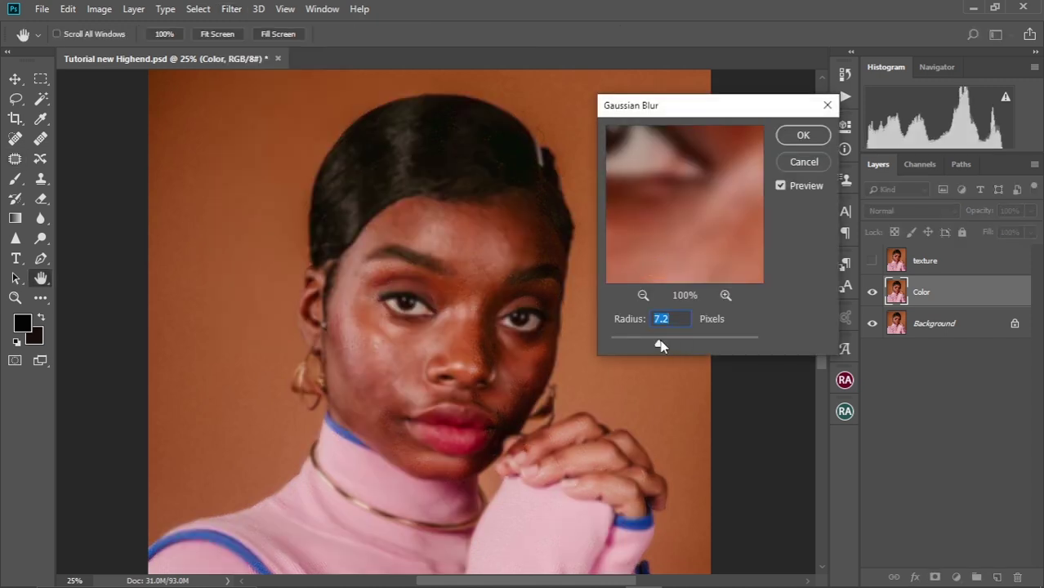
pyautogui.moveTo(661, 341); pyautogui.dragTo(657, 341)
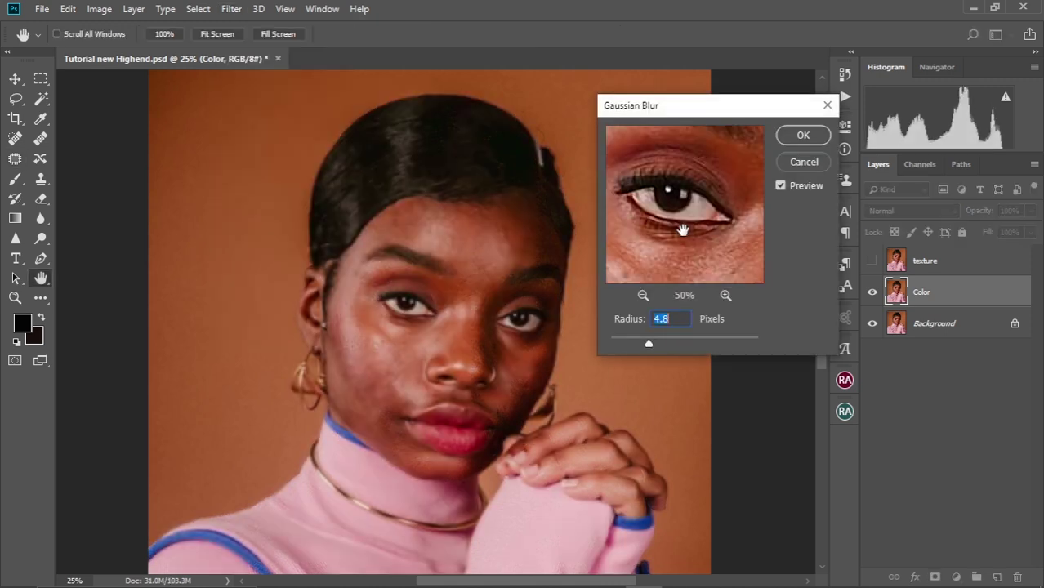
pyautogui.moveTo(683, 229); pyautogui.dragTo(683, 221)
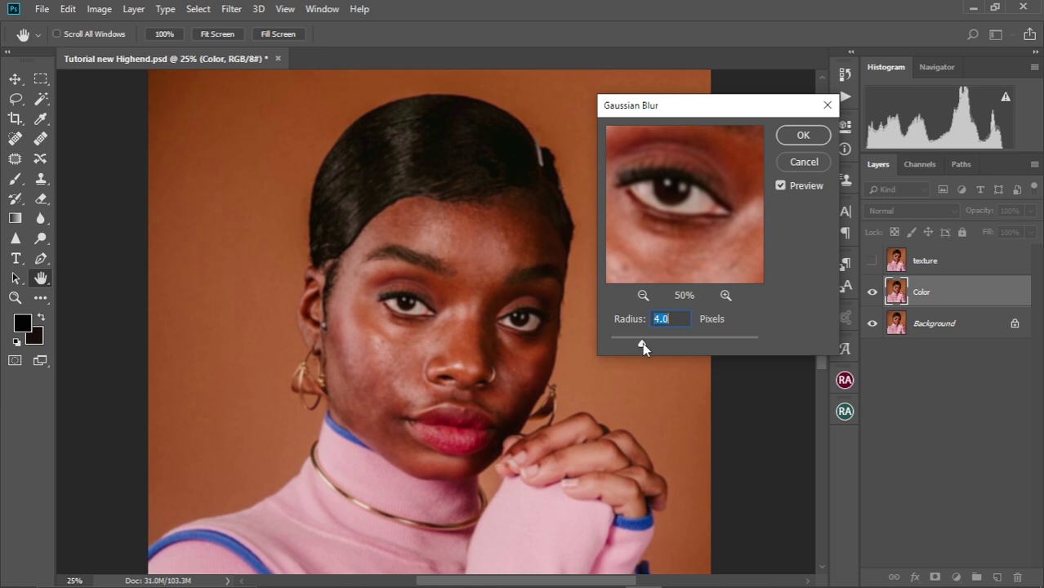
pyautogui.moveTo(643, 346); pyautogui.dragTo(645, 343)
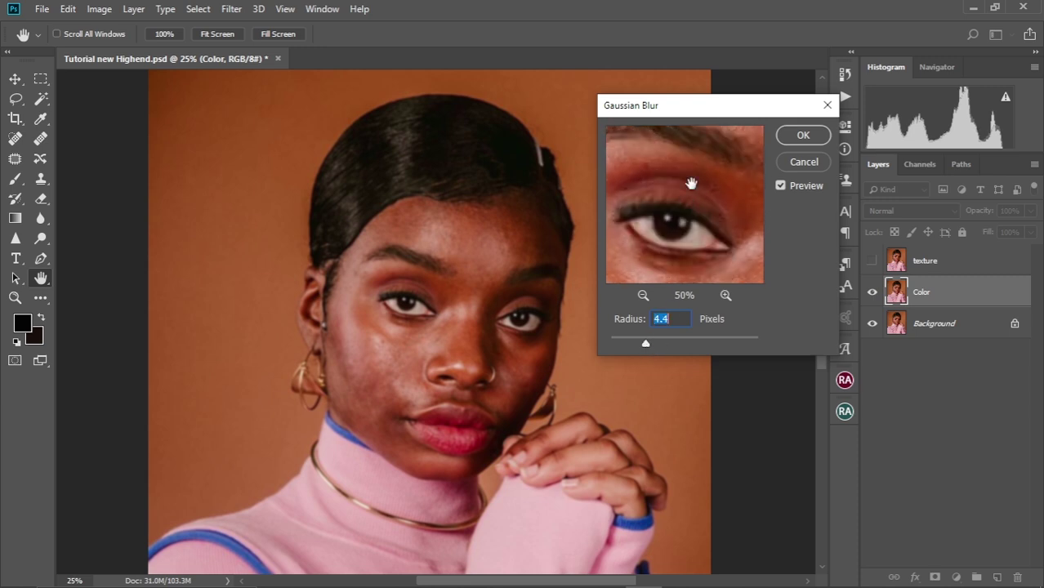
pyautogui.moveTo(695, 182)
pyautogui.mouseDown()
pyautogui.moveTo(699, 234)
pyautogui.moveTo(696, 164)
pyautogui.mouseUp()
pyautogui.moveTo(694, 224); pyautogui.dragTo(694, 180)
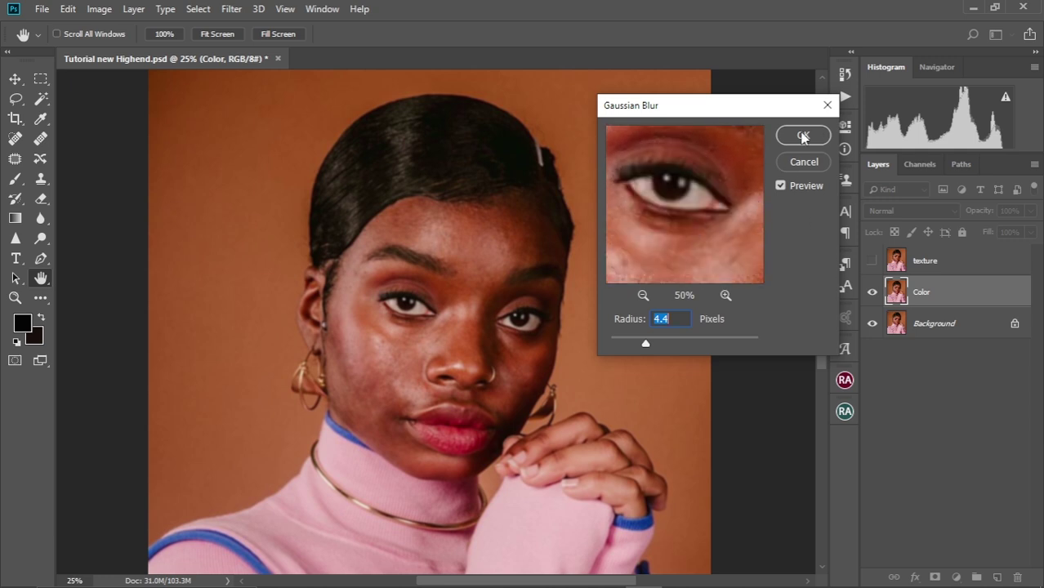
pyautogui.click(803, 136)
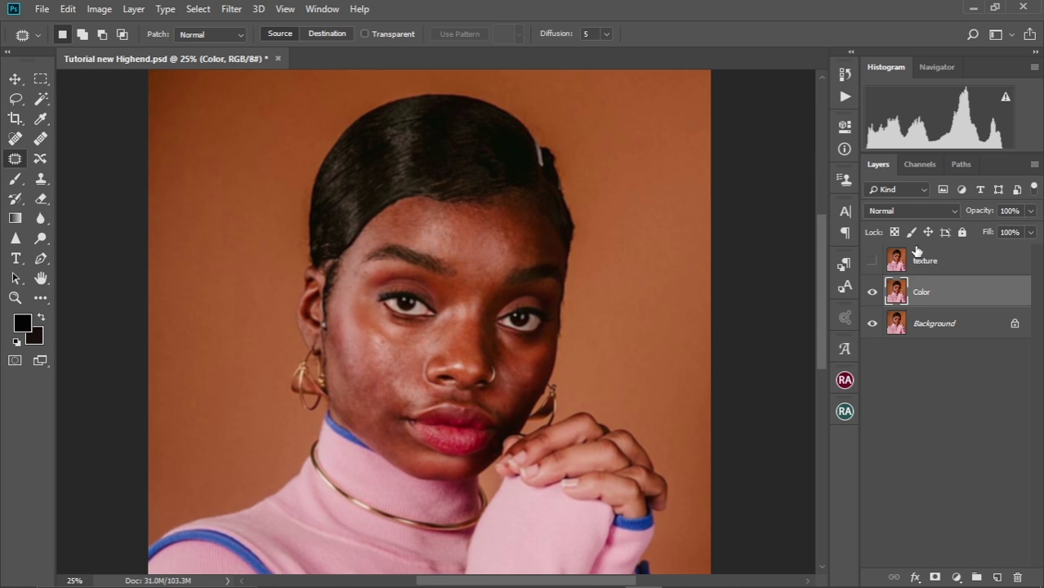
# Step: Show the texture layer and run Apply Image on it with Color as source layer, Subtract blending, scale 2 and offset 128
pyautogui.click(920, 263)
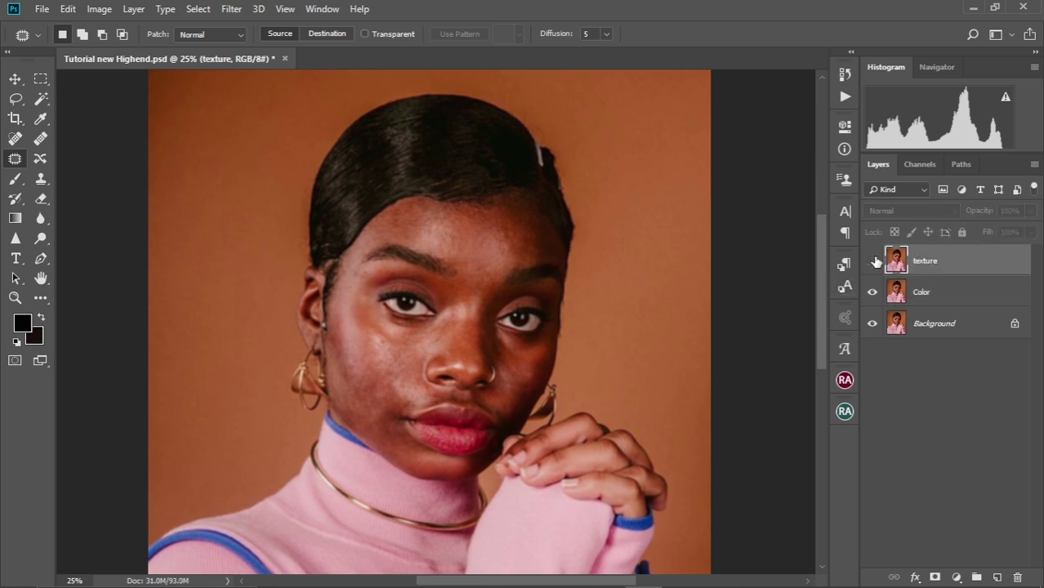
pyautogui.click(873, 261)
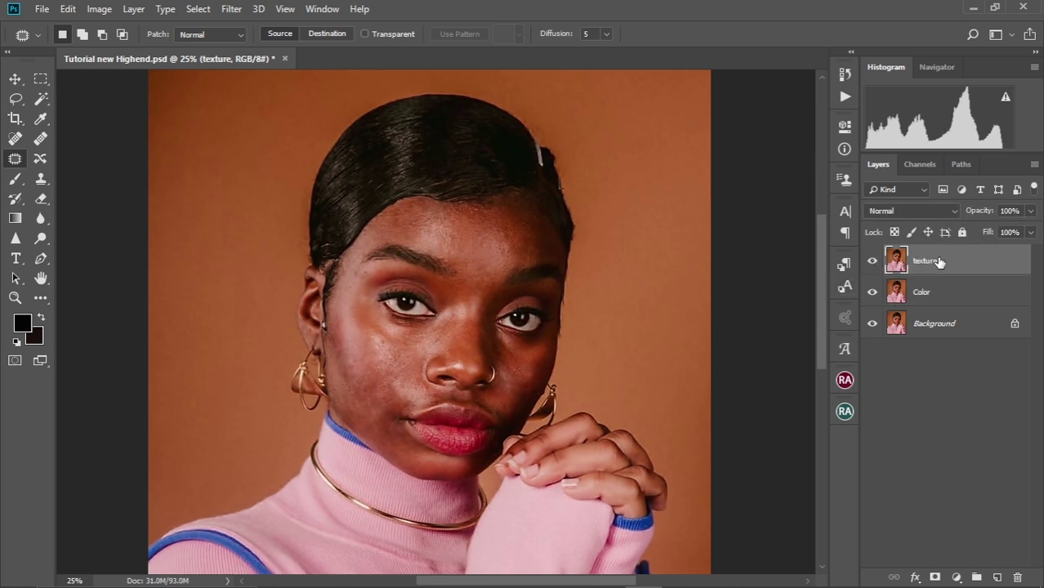
pyautogui.click(92, 11)
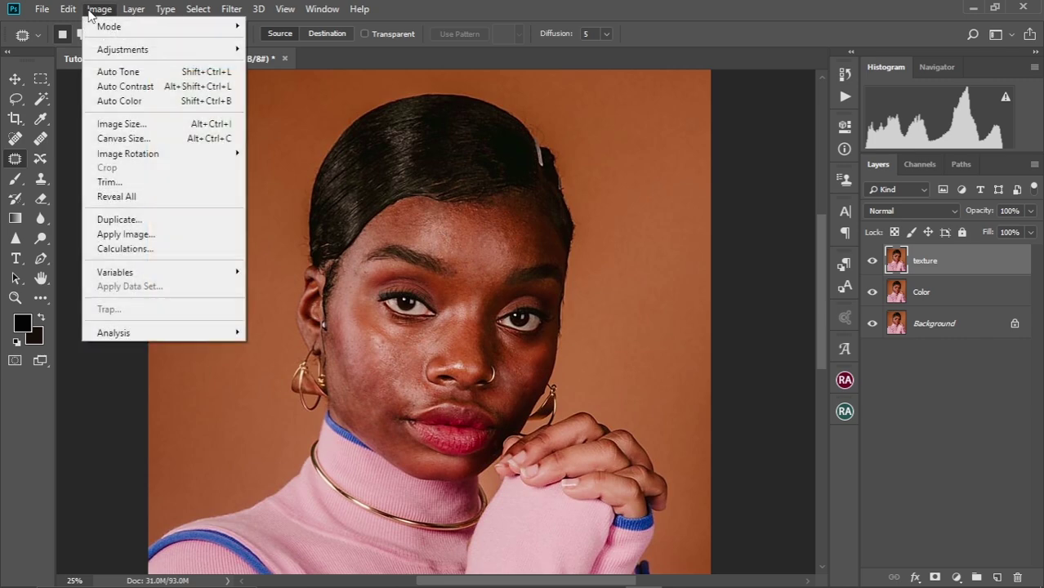
pyautogui.click(122, 233)
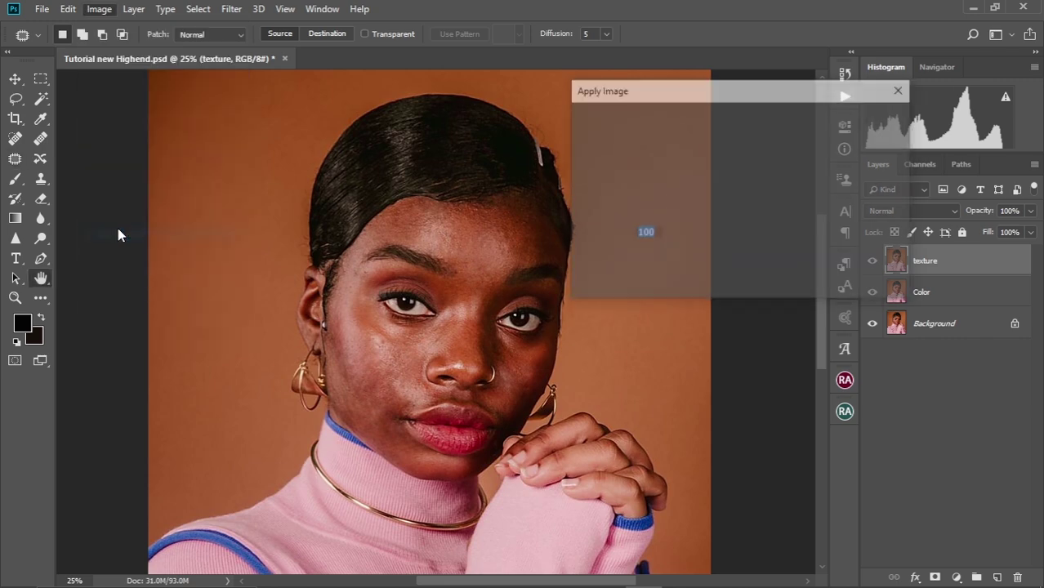
pyautogui.click(820, 146)
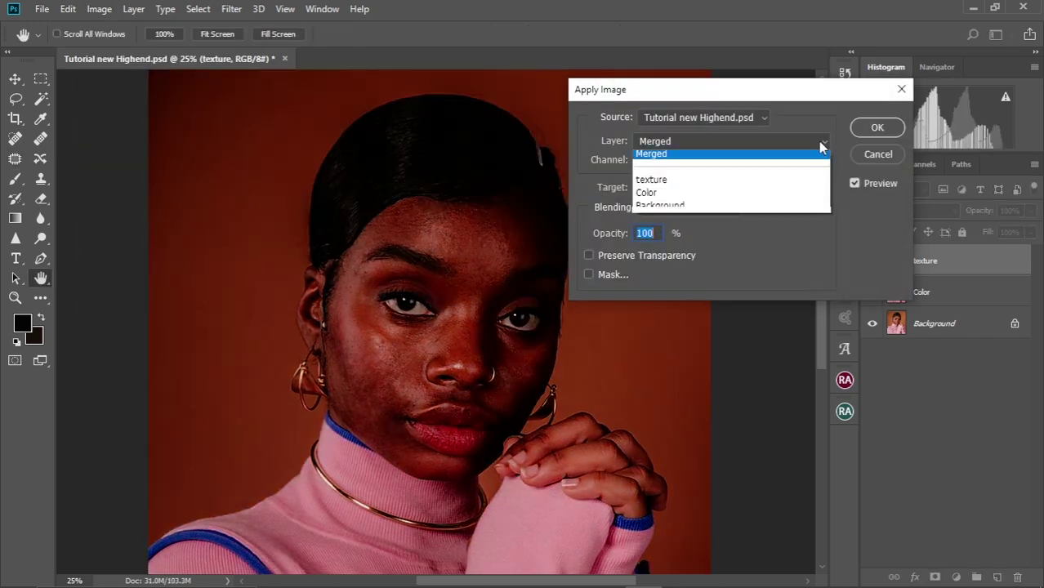
pyautogui.click(677, 197)
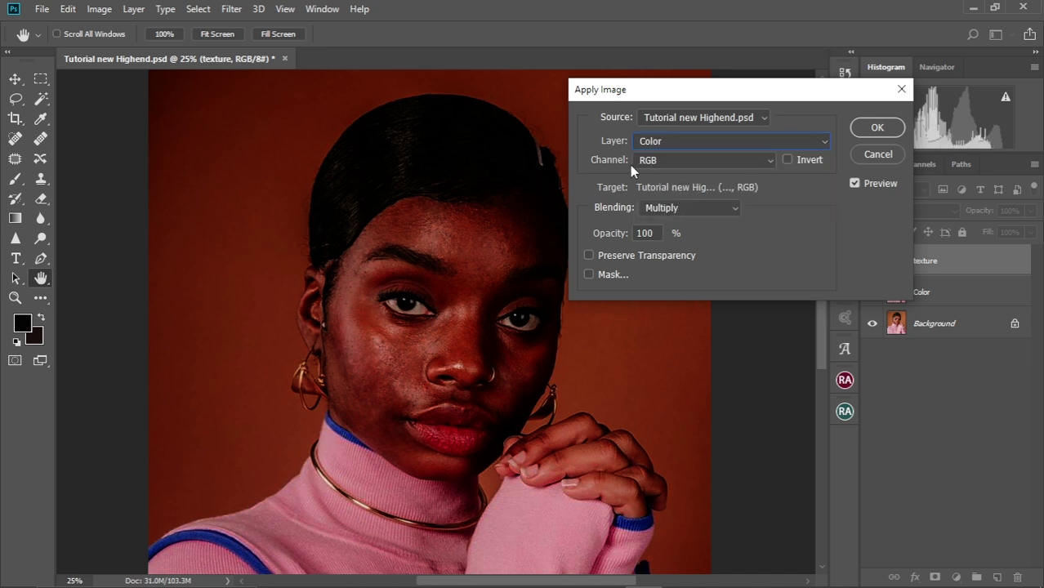
pyautogui.click(722, 210)
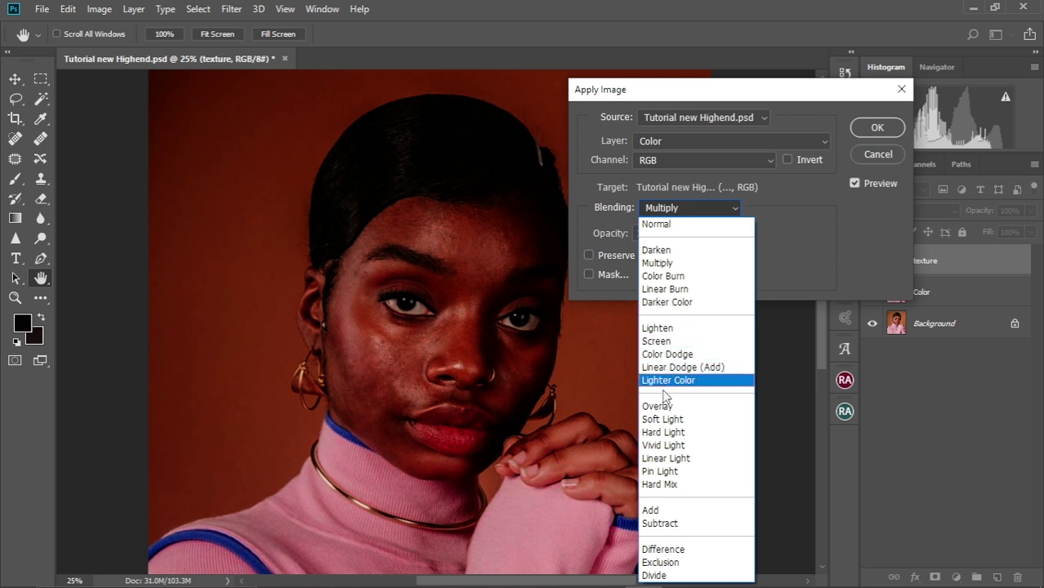
pyautogui.click(681, 524)
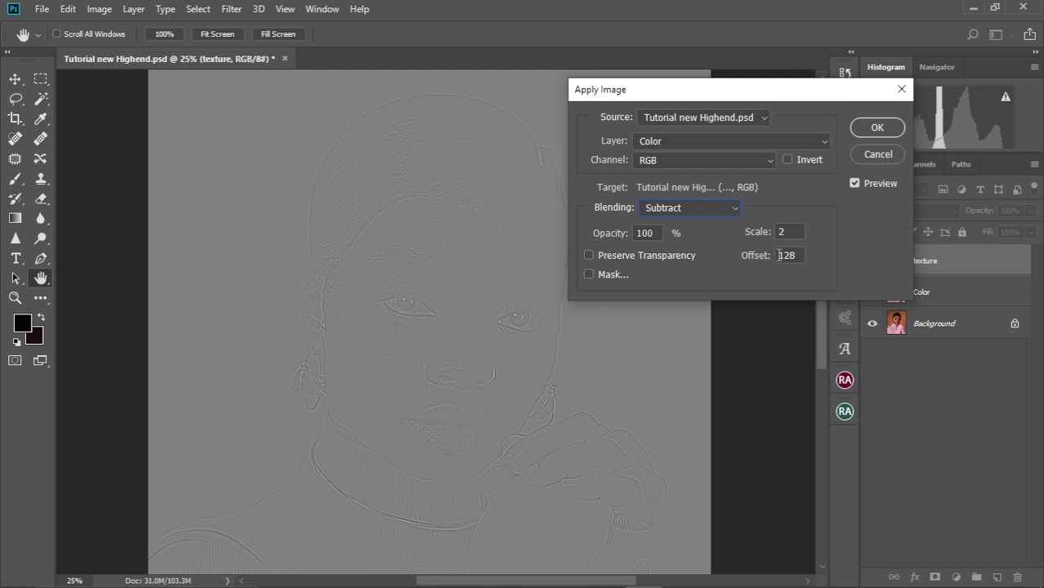
pyautogui.click(878, 127)
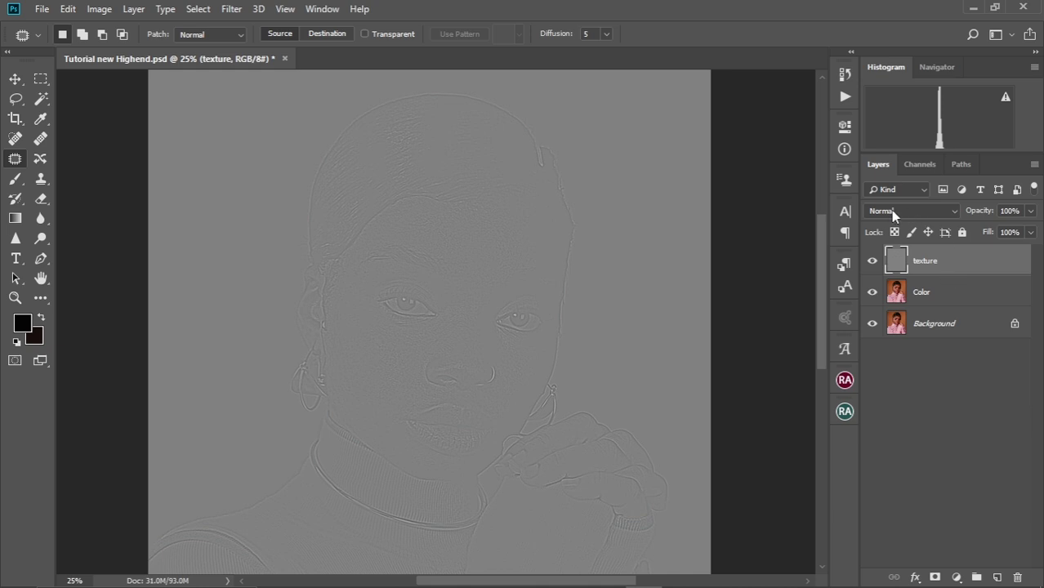
# Step: Set the texture layer's blend mode to Linear Light and view the whole portrait
pyautogui.click(948, 214)
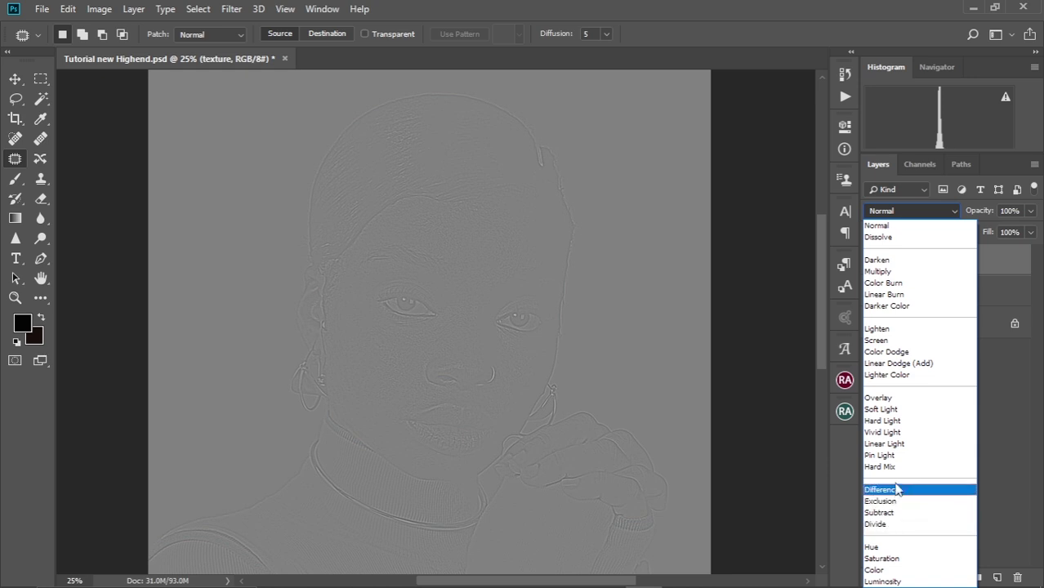
pyautogui.click(890, 443)
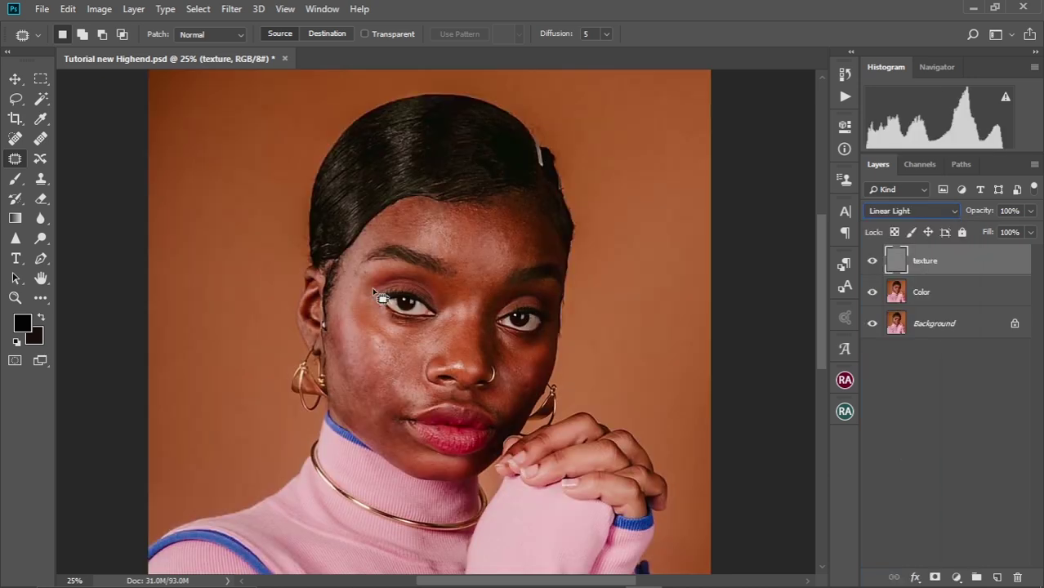
pyautogui.hotkey('ctrl', '0')
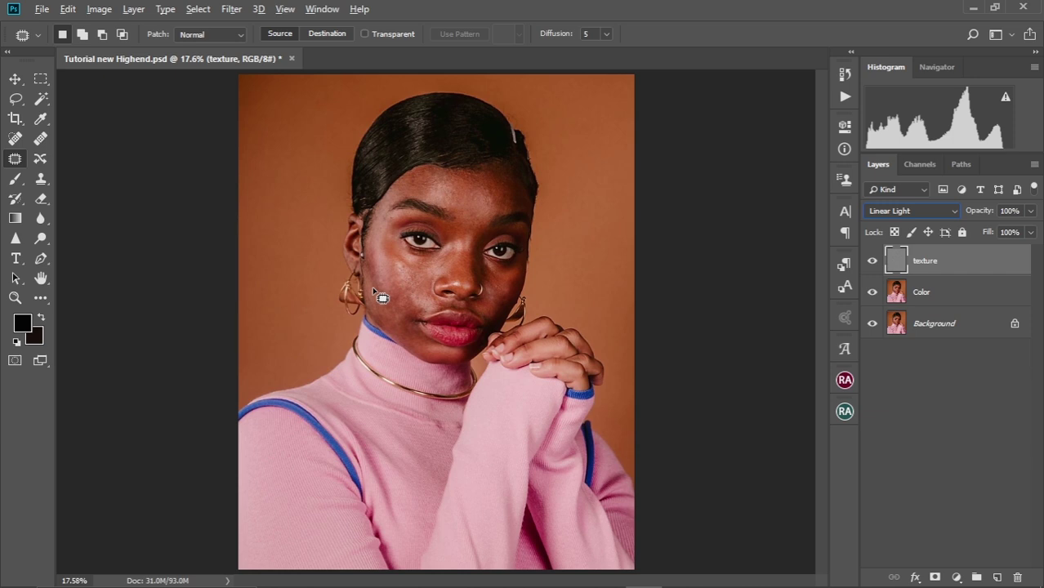
# Step: Add a new blank layer between the Color and texture layers
pyautogui.click(951, 292)
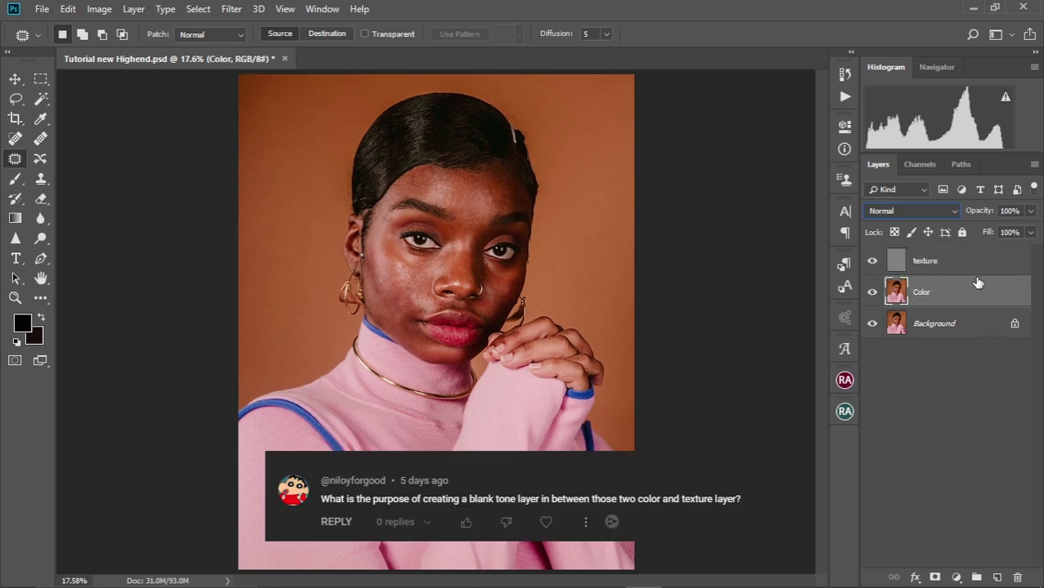
pyautogui.click(941, 263)
pyautogui.click(944, 292)
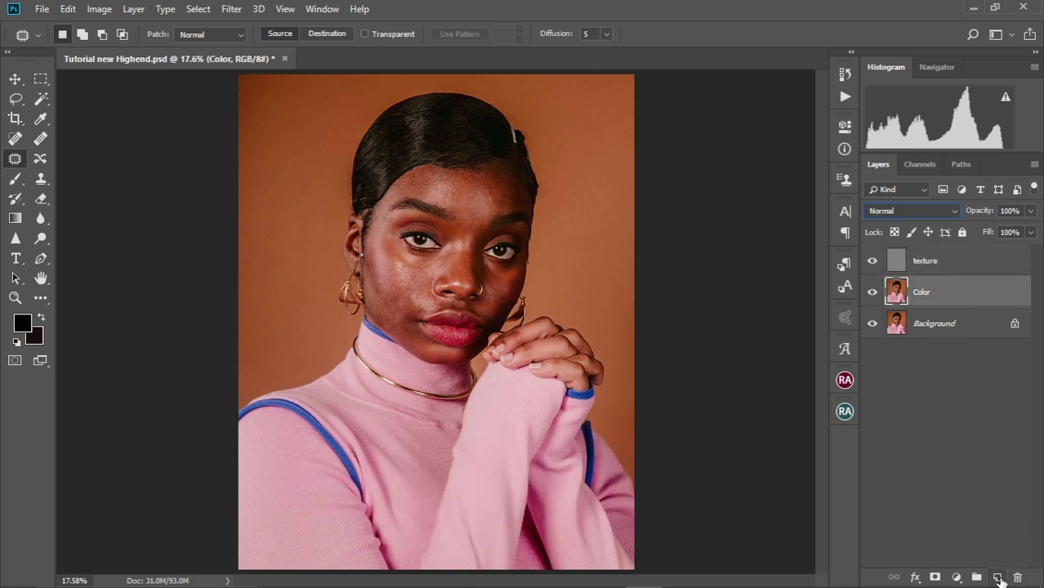
pyautogui.click(996, 578)
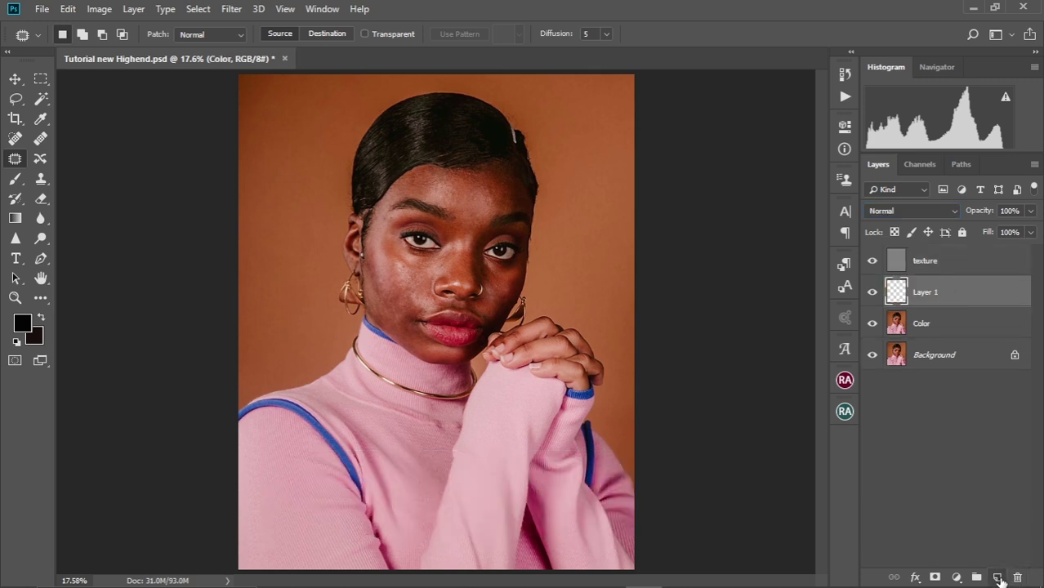
# Step: Rename the new blank layer as "tones"
pyautogui.doubleClick(933, 300)
pyautogui.press('BackSpace')
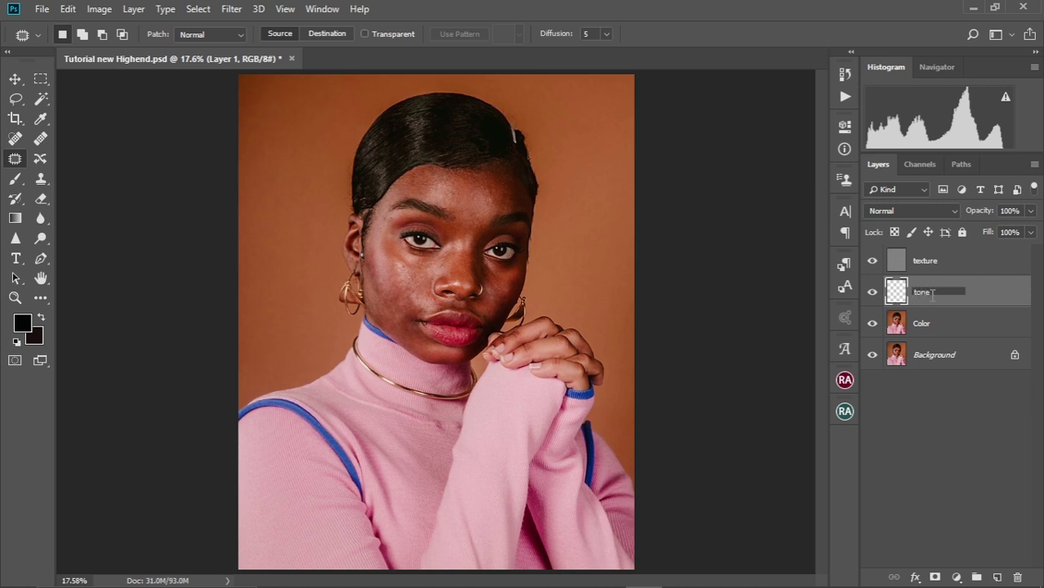
pyautogui.press('Return')
# Step: Group the Color, tones and texture layers together and expand the group to show its layers
pyautogui.click(938, 326)
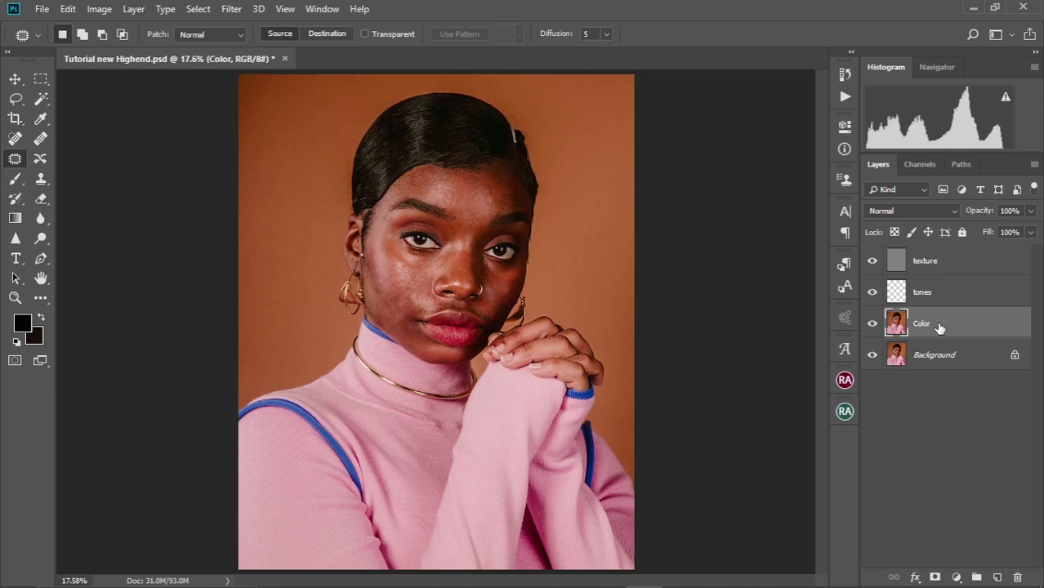
pyautogui.keyDown('shift'); pyautogui.click(943, 261); pyautogui.keyUp('shift')
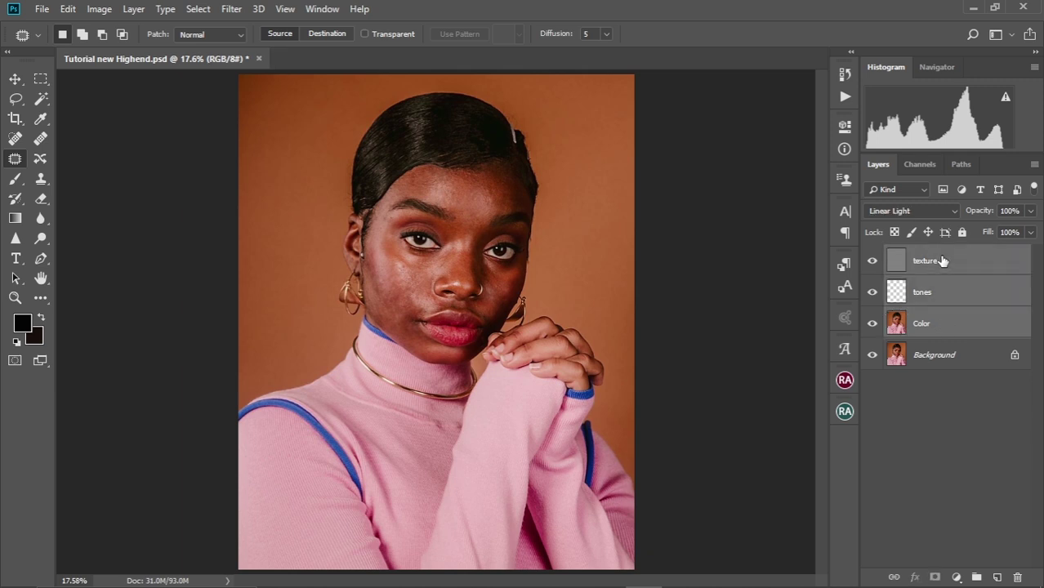
pyautogui.hotkey('ctrl', 'g')
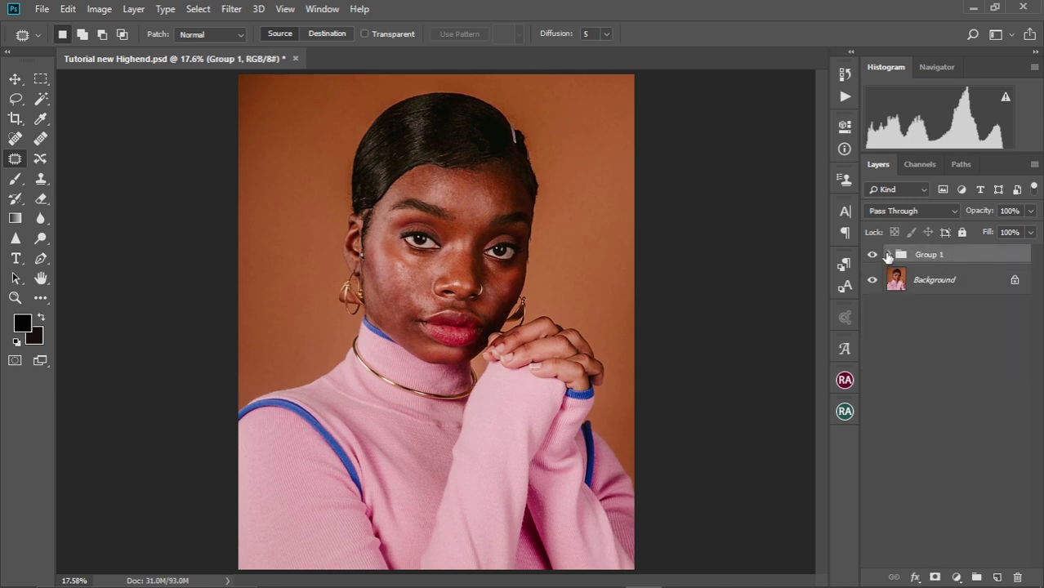
pyautogui.click(887, 255)
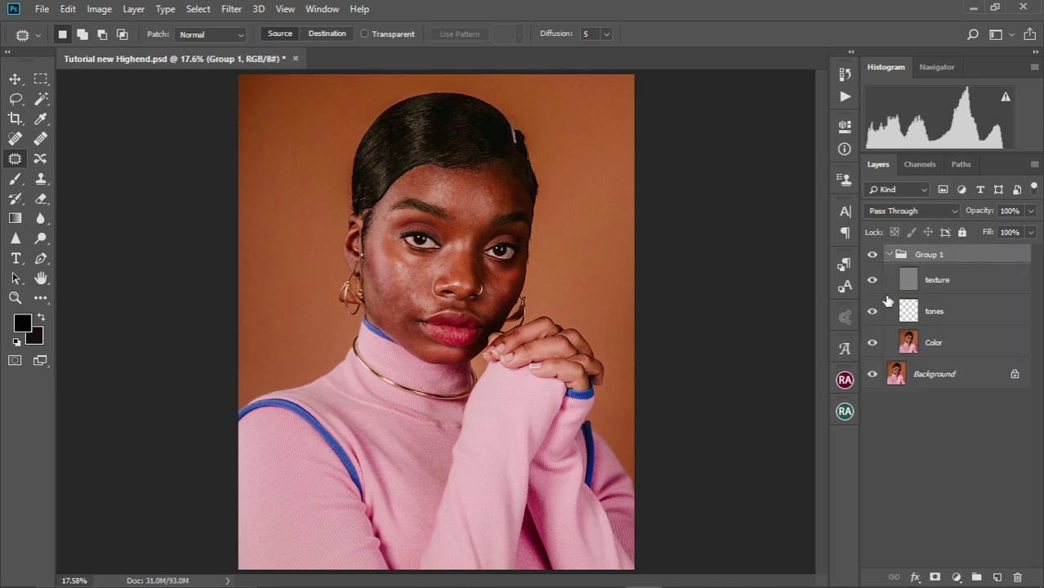
# Step: On the Color layer, outline the uneven forehead areas with the Lasso tool and soften each with Gaussian Blur
pyautogui.click(944, 345)
pyautogui.press('b')
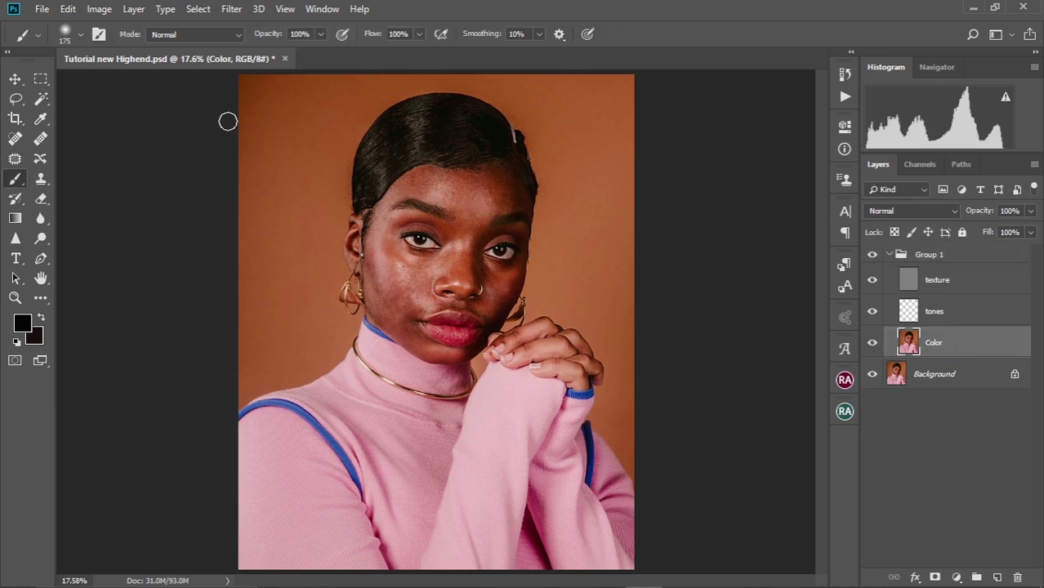
pyautogui.click(13, 101)
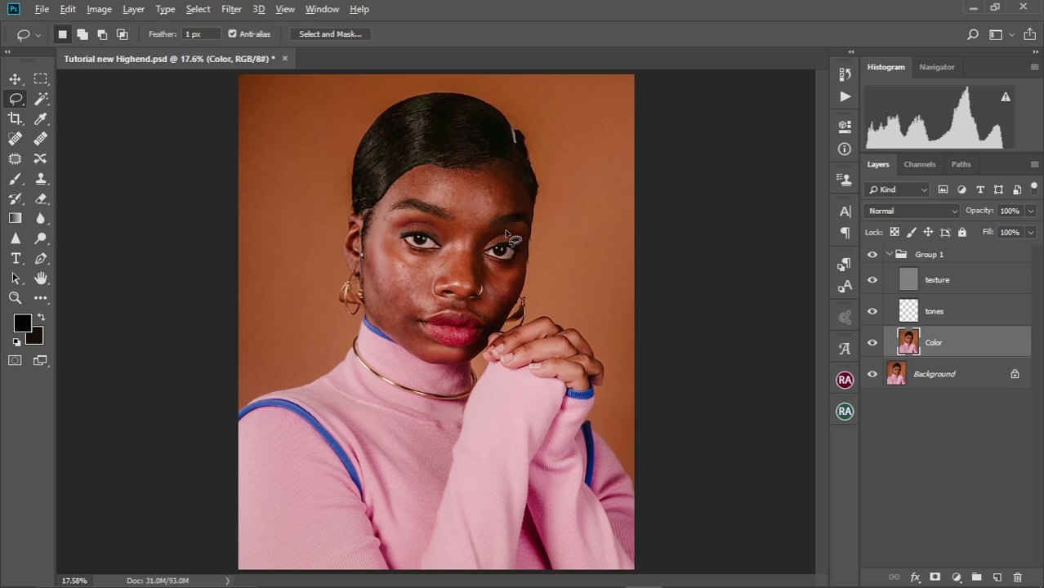
pyautogui.scroll(3, 506, 236)
pyautogui.moveTo(406, 172); pyautogui.dragTo(421, 263)
pyautogui.scroll(2, 418, 260)
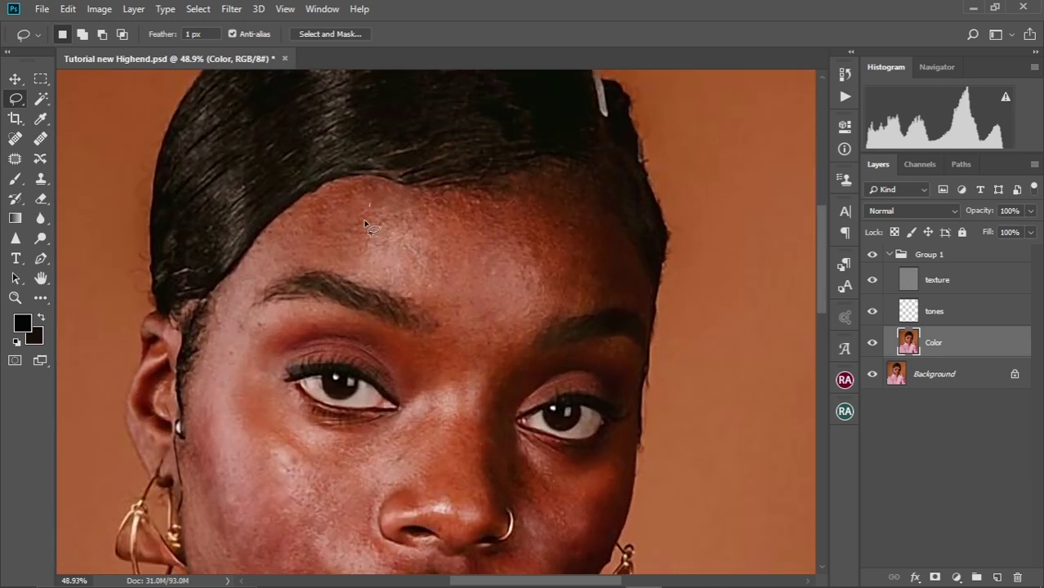
pyautogui.moveTo(365, 222)
pyautogui.mouseDown()
pyautogui.moveTo(344, 256)
pyautogui.moveTo(349, 280)
pyautogui.moveTo(433, 296)
pyautogui.mouseUp()
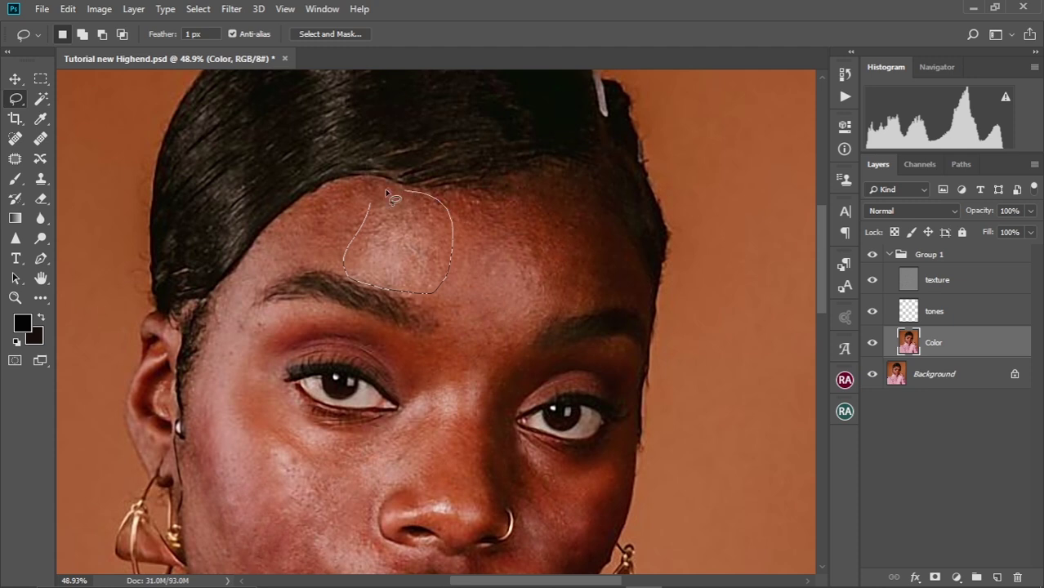
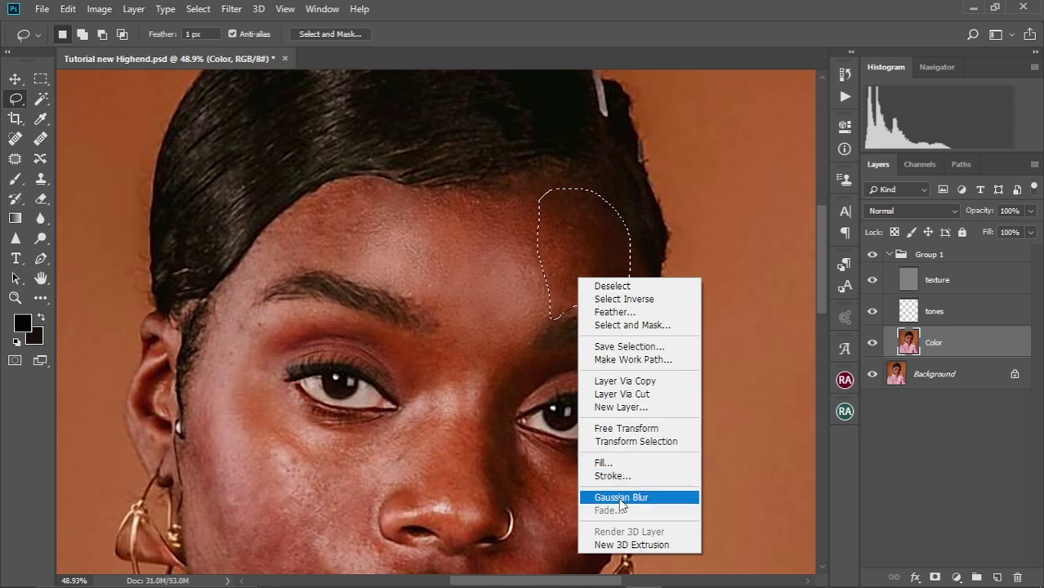
pyautogui.click(569, 392)
# Step: Lasso the upper bridge of the nose, apply Gaussian Blur to it and deselect
pyautogui.scroll(-3, 463, 378)
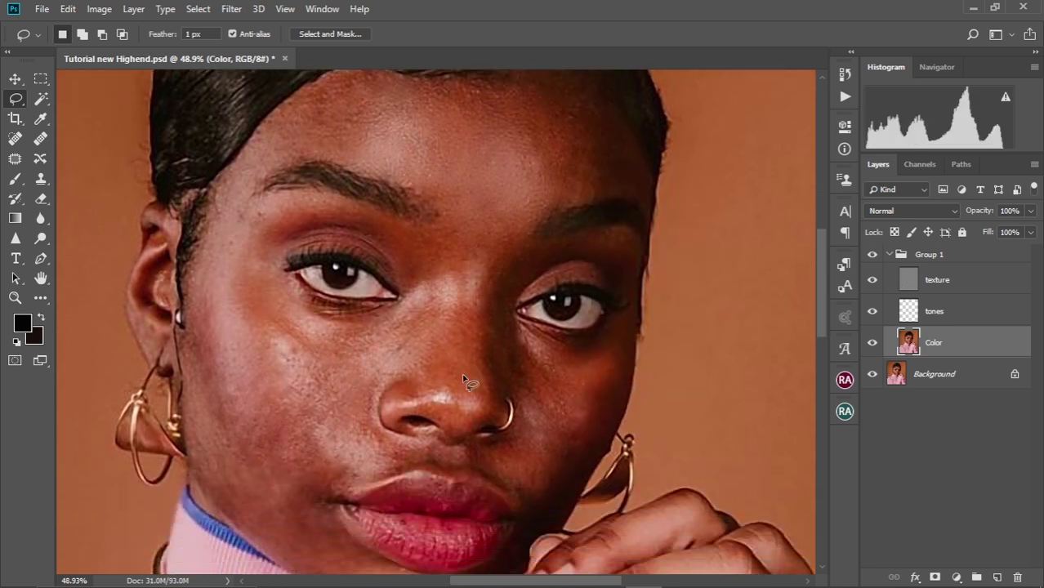
pyautogui.moveTo(470, 269)
pyautogui.mouseDown()
pyautogui.moveTo(416, 278)
pyautogui.moveTo(456, 302)
pyautogui.mouseUp()
pyautogui.rightClick(456, 301)
pyautogui.click(512, 513)
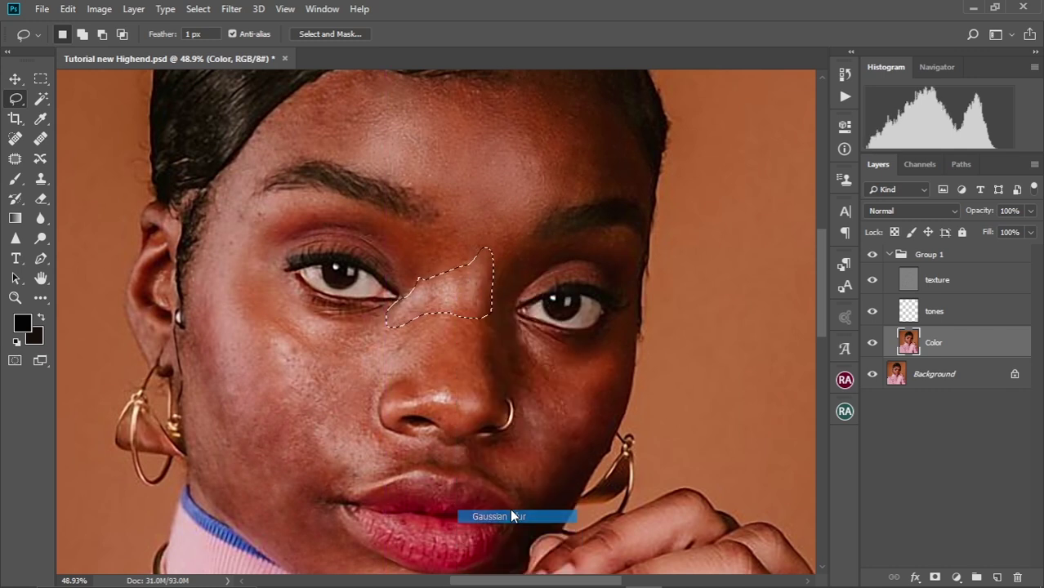
pyautogui.hotkey('ctrl', 'd')
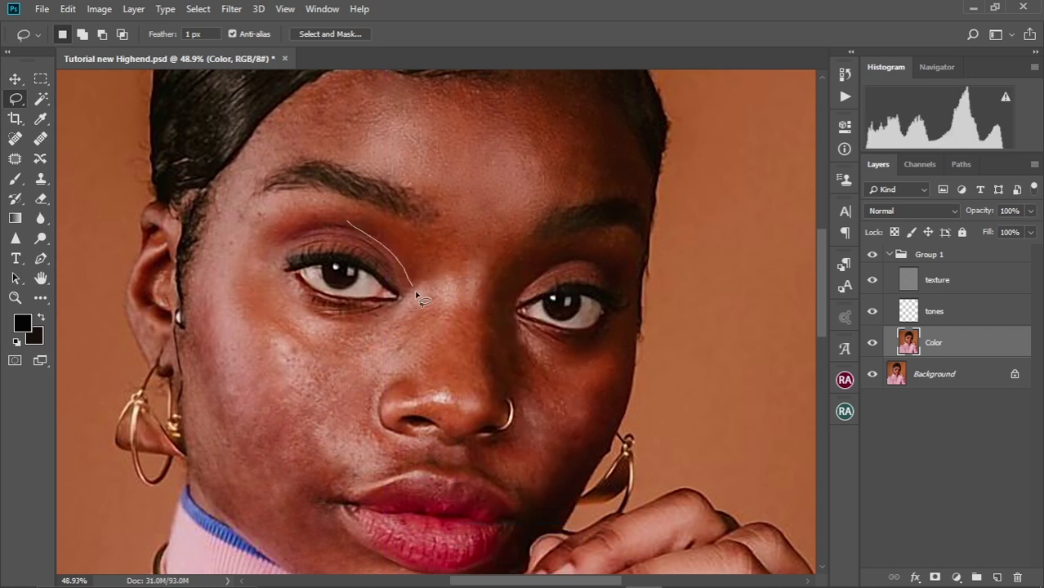
# Step: Lasso the strip below the left-hand eyebrow and the upper eyelid in turn, applying Gaussian Blur to each
pyautogui.moveTo(388, 216); pyautogui.dragTo(304, 196)
pyautogui.rightClick(424, 255)
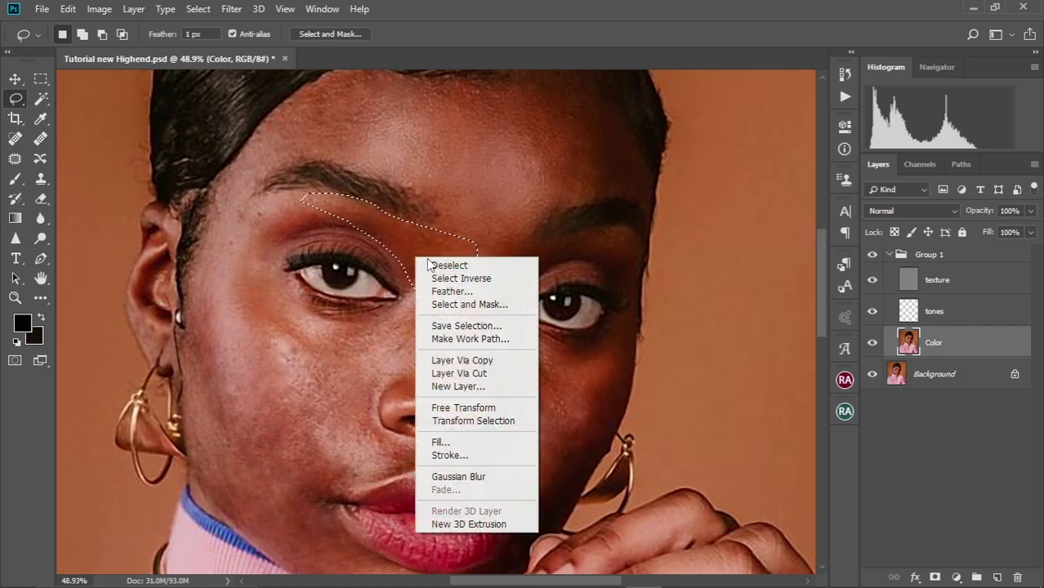
pyautogui.click(457, 476)
pyautogui.hotkey('ctrl', 'd')
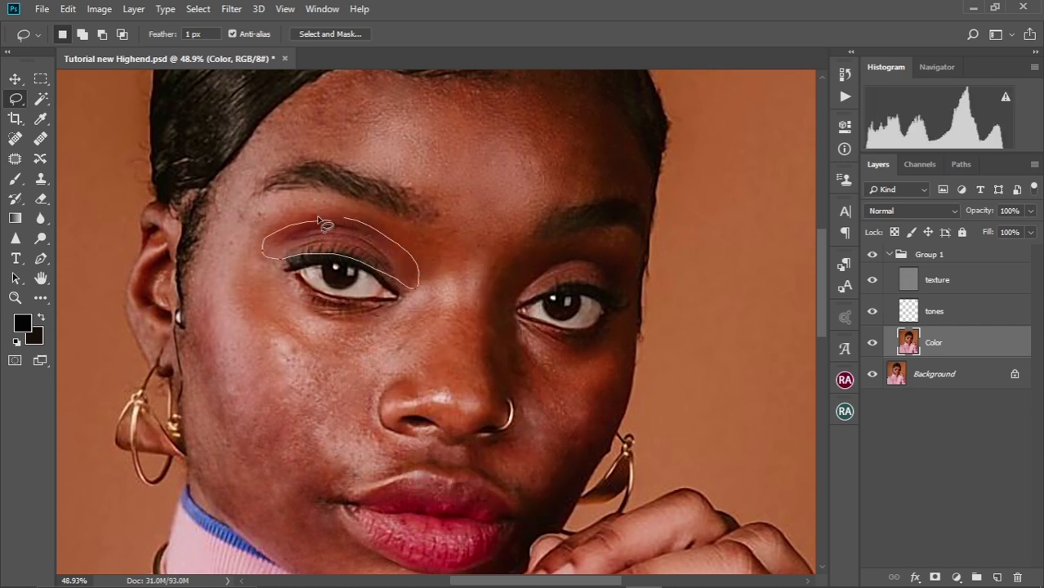
pyautogui.rightClick(349, 250)
pyautogui.click(428, 468)
pyautogui.hotkey('ctrl', 'd')
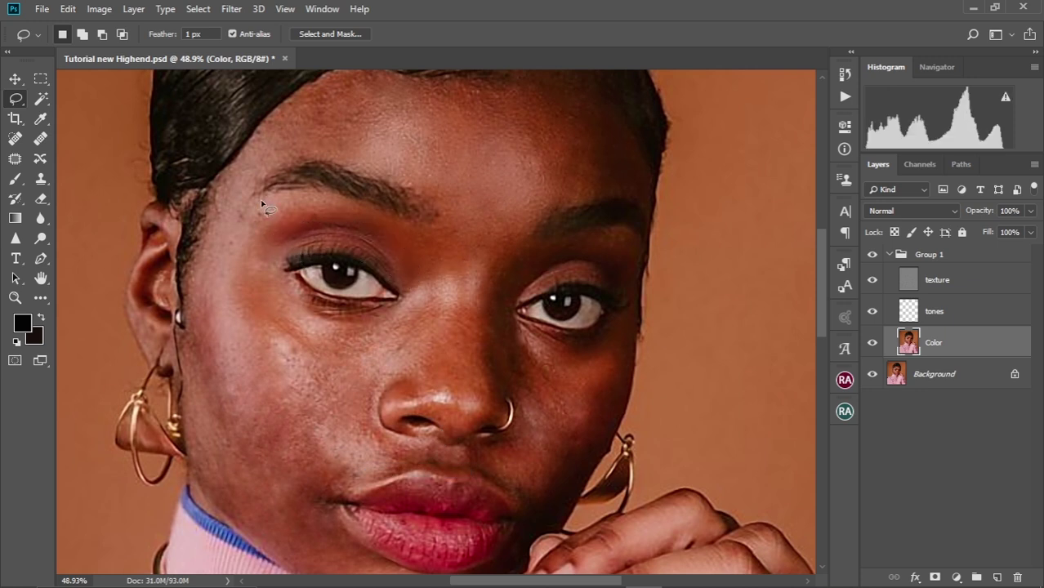
# Step: Lasso the skin under the outer end of the left-hand eyebrow, blur it with Gaussian Blur and deselect
pyautogui.moveTo(304, 223); pyautogui.dragTo(367, 218)
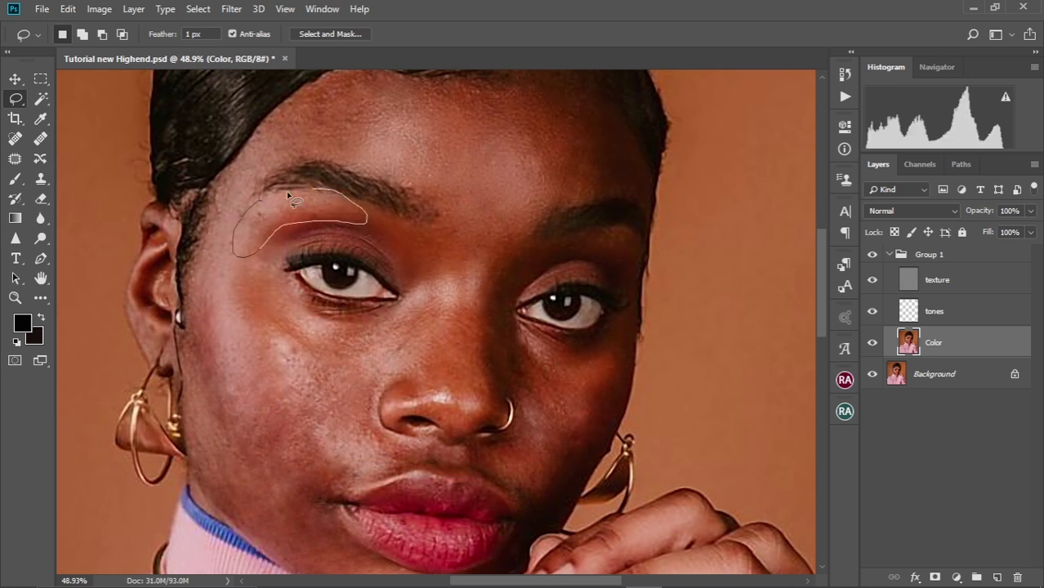
pyautogui.moveTo(301, 188); pyautogui.dragTo(282, 194)
pyautogui.rightClick(292, 219)
pyautogui.click(342, 437)
pyautogui.hotkey('ctrl', 'd')
# Step: Lasso the forehead strip between the left-hand eyebrow and the hairline, apply Gaussian Blur and deselect
pyautogui.scroll(3, 342, 123)
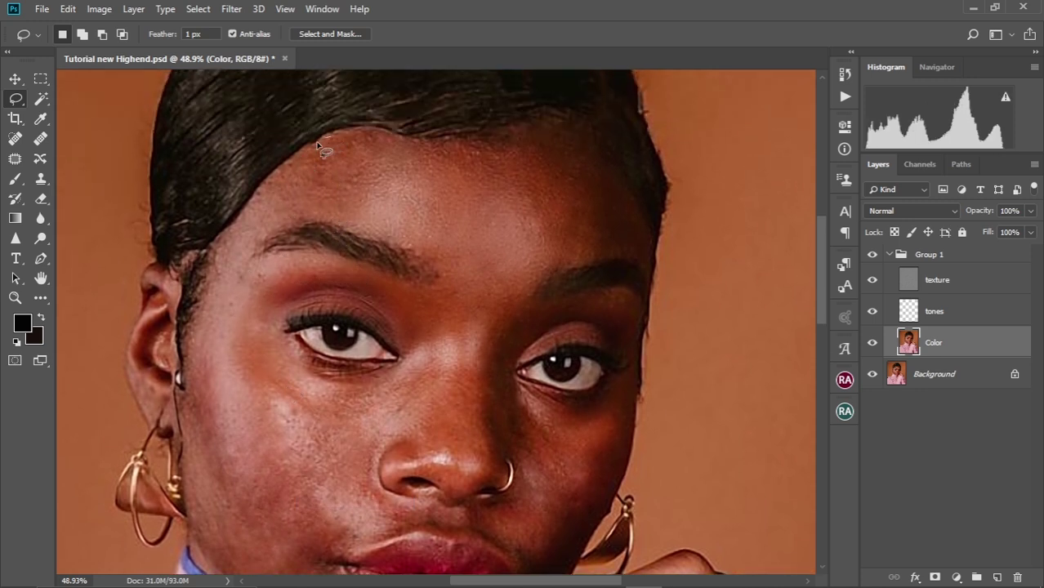
pyautogui.moveTo(329, 145); pyautogui.dragTo(318, 182)
pyautogui.rightClick(316, 179)
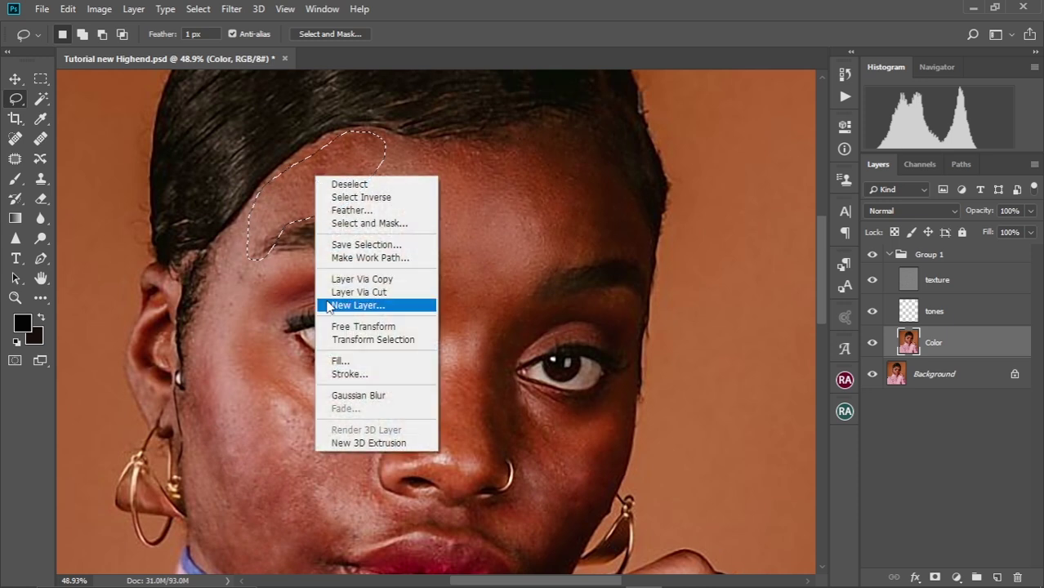
pyautogui.click(350, 397)
pyautogui.hotkey('ctrl', 'd')
# Step: Lasso the outer edge of the left-hand cheek beside the ear, apply Gaussian Blur and deselect
pyautogui.scroll(-5, 287, 350)
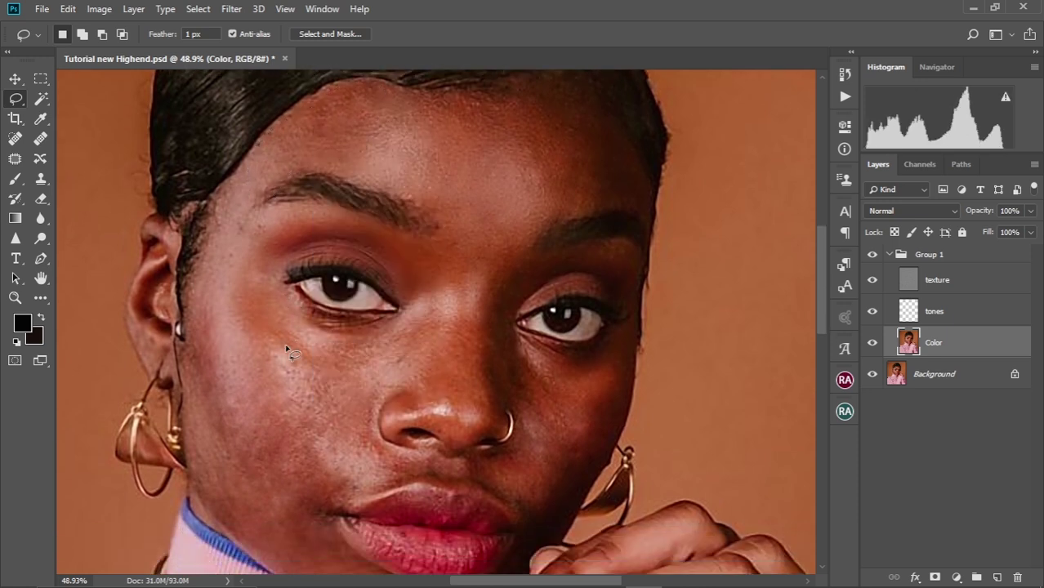
pyautogui.moveTo(235, 210); pyautogui.dragTo(278, 353)
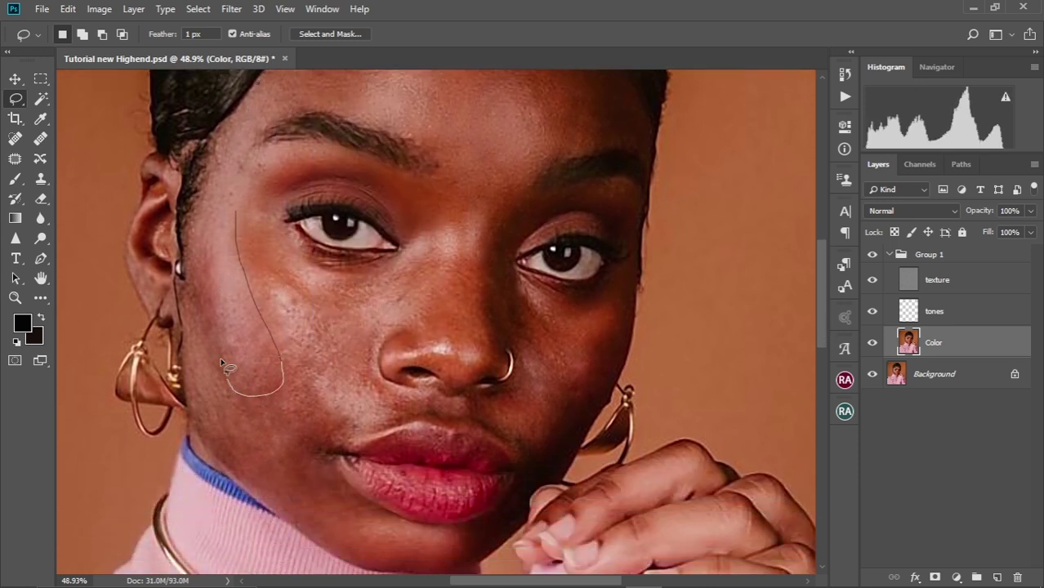
pyautogui.moveTo(204, 222); pyautogui.dragTo(204, 220)
pyautogui.rightClick(219, 308)
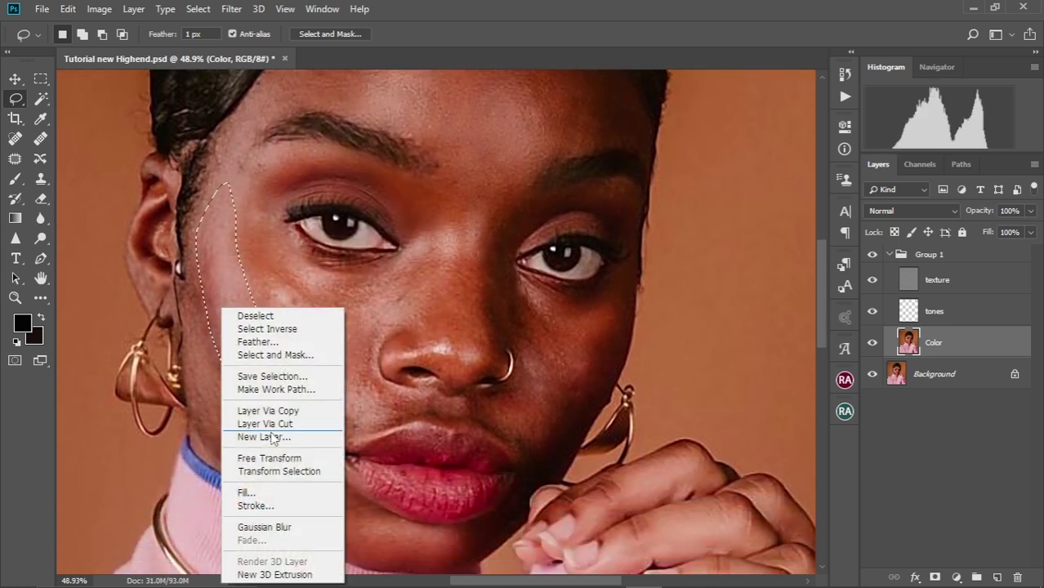
pyautogui.click(279, 527)
pyautogui.hotkey('ctrl', 'd')
# Step: Lasso the middle of the left-hand cheek and the area beside the nose in turn, applying Gaussian Blur to both
pyautogui.moveTo(241, 260); pyautogui.dragTo(292, 396)
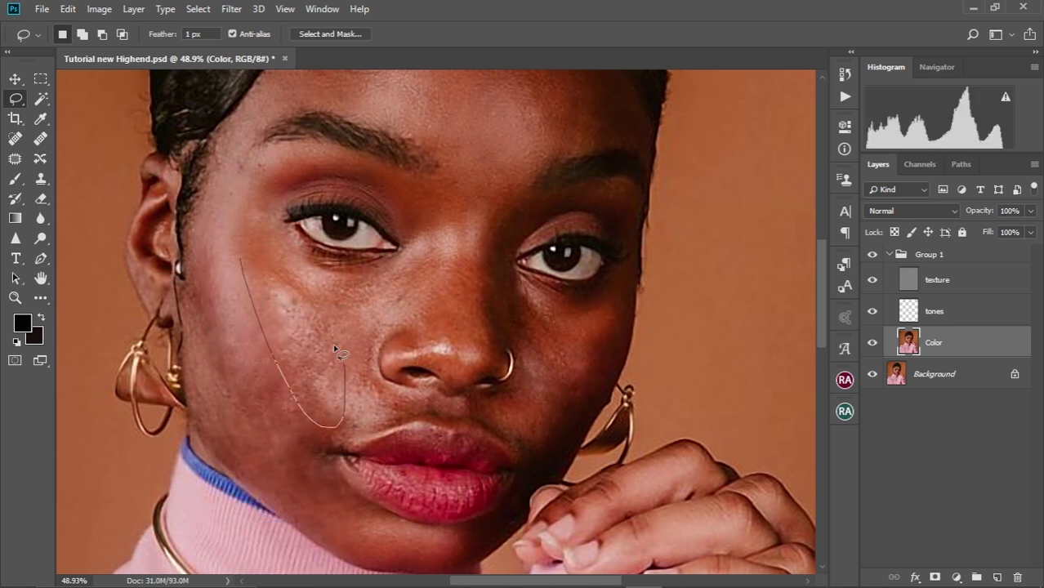
pyautogui.moveTo(273, 254); pyautogui.dragTo(243, 256)
pyautogui.rightClick(296, 324)
pyautogui.click(343, 270)
pyautogui.hotkey('ctrl', 'd')
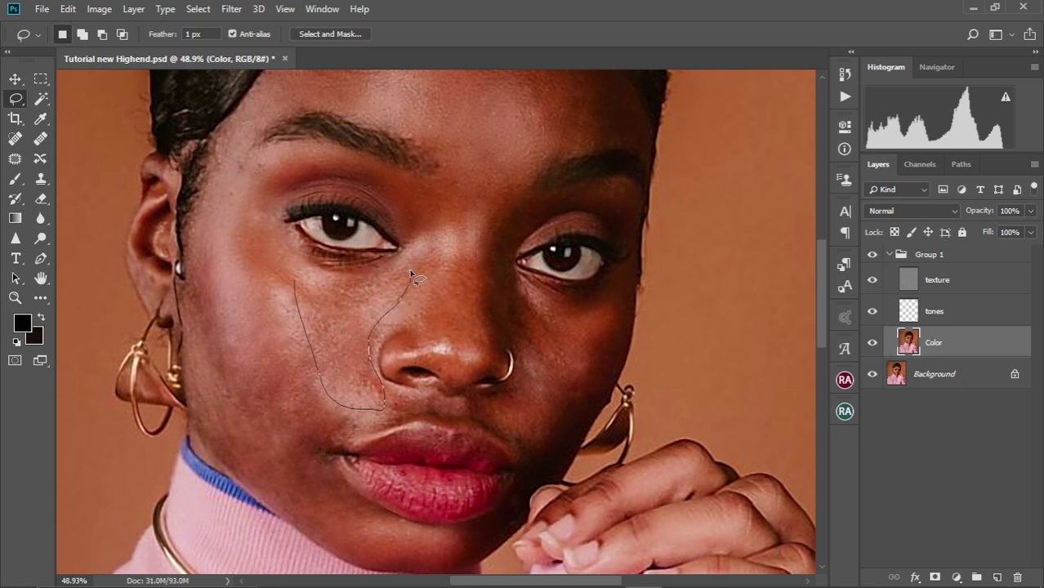
pyautogui.rightClick(345, 286)
pyautogui.click(413, 286)
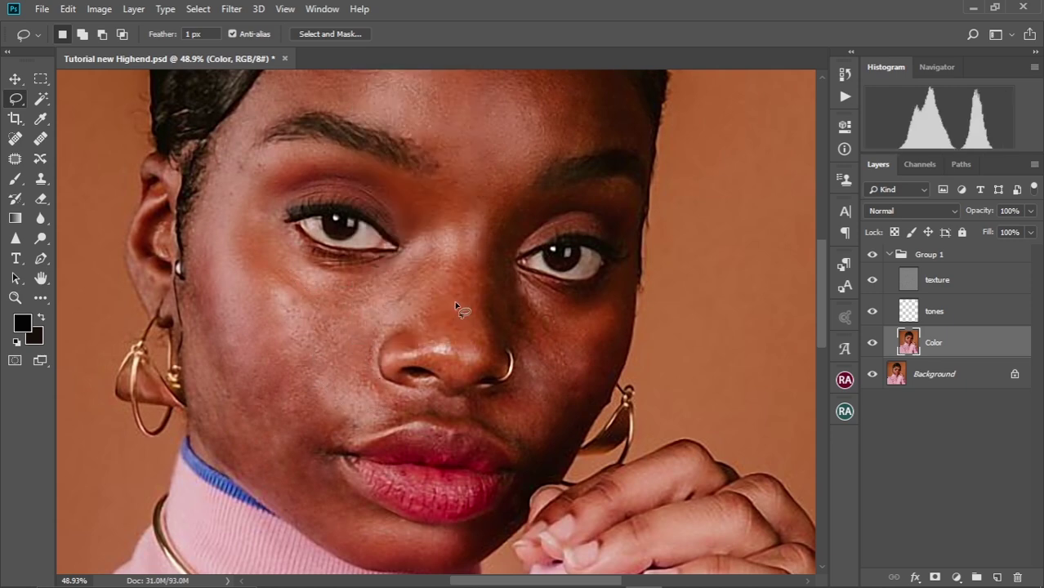
pyautogui.hotkey('ctrl', 'd')
# Step: Lasso the lower outer part of the left-hand cheek near the jaw, apply Gaussian Blur and deselect
pyautogui.scroll(-2, 306, 350)
pyautogui.scroll(-1, 306, 350)
pyautogui.moveTo(210, 220)
pyautogui.mouseDown()
pyautogui.moveTo(269, 392)
pyautogui.moveTo(210, 316)
pyautogui.mouseUp()
pyautogui.rightClick(209, 322)
pyautogui.click(255, 269)
pyautogui.hotkey('ctrl', 'd')
# Step: Apply Gaussian Blur to lassoed patches of the lower left-hand cheek near the corner of the mouth
pyautogui.scroll(-2, 304, 360)
pyautogui.moveTo(309, 295)
pyautogui.mouseDown()
pyautogui.moveTo(256, 345)
pyautogui.moveTo(304, 288)
pyautogui.moveTo(360, 310)
pyautogui.moveTo(325, 297)
pyautogui.mouseUp()
pyautogui.rightClick(299, 350)
pyautogui.click(384, 296)
pyautogui.rightClick(328, 304)
pyautogui.click(380, 525)
# Step: Lasso the skin on either side between nose and mouth in turn and apply Gaussian Blur to each area
pyautogui.moveTo(389, 215)
pyautogui.mouseDown()
pyautogui.moveTo(435, 275)
pyautogui.moveTo(341, 284)
pyautogui.mouseUp()
pyautogui.rightClick(377, 278)
pyautogui.click(420, 497)
pyautogui.moveTo(527, 248)
pyautogui.mouseDown()
pyautogui.moveTo(480, 272)
pyautogui.moveTo(539, 228)
pyautogui.mouseUp()
pyautogui.moveTo(525, 298); pyautogui.dragTo(529, 302)
pyautogui.rightClick(528, 301)
pyautogui.click(596, 520)
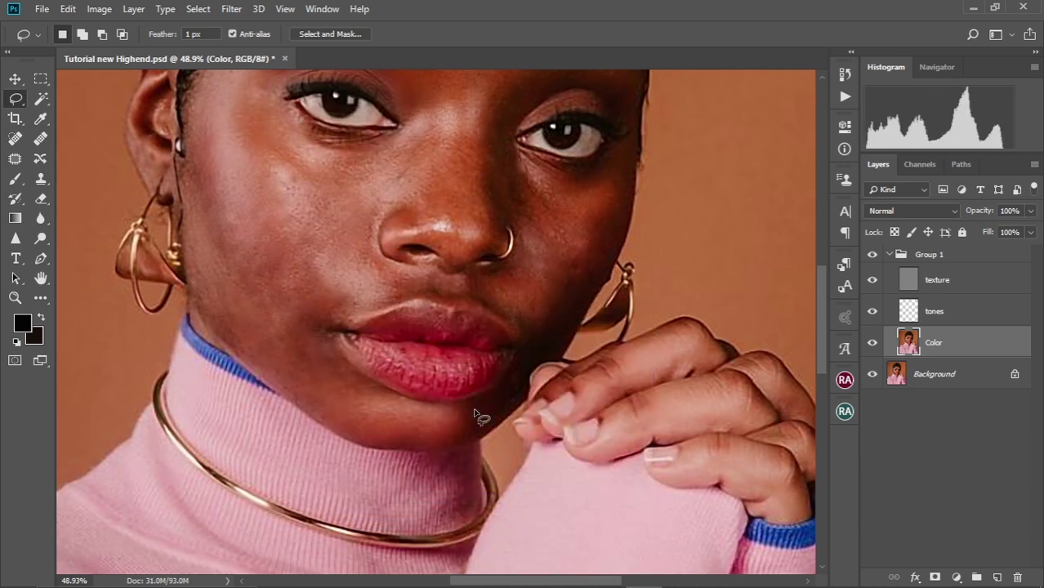
# Step: Lasso the inner and middle areas of the right-hand cheek below the eye and apply Gaussian Blur to each
pyautogui.scroll(3, 559, 310)
pyautogui.moveTo(507, 237)
pyautogui.mouseDown()
pyautogui.moveTo(569, 280)
pyautogui.moveTo(508, 268)
pyautogui.mouseUp()
pyautogui.rightClick(508, 268)
pyautogui.click(572, 497)
pyautogui.rightClick(614, 266)
pyautogui.moveTo(580, 259)
pyautogui.mouseDown()
pyautogui.moveTo(600, 277)
pyautogui.moveTo(565, 330)
pyautogui.moveTo(603, 348)
pyautogui.moveTo(608, 294)
pyautogui.mouseUp()
pyautogui.click(666, 494)
# Step: Apply Gaussian Blur to lassoed areas on the lower right-hand cheek and near the outer corner of the right-hand eye
pyautogui.moveTo(609, 309); pyautogui.dragTo(601, 325)
pyautogui.rightClick(575, 326)
pyautogui.click(612, 301)
pyautogui.hotkey('ctrl', 'd')
pyautogui.scroll(3, 526, 285)
pyautogui.moveTo(602, 228)
pyautogui.mouseDown()
pyautogui.moveTo(618, 280)
pyautogui.moveTo(604, 261)
pyautogui.mouseUp()
pyautogui.rightClick(604, 261)
pyautogui.click(663, 490)
# Step: Lasso two areas of the nose in turn and soften each with Gaussian Blur
pyautogui.scroll(2, 445, 351)
pyautogui.moveTo(429, 338)
pyautogui.mouseDown()
pyautogui.moveTo(375, 317)
pyautogui.moveTo(417, 326)
pyautogui.mouseUp()
pyautogui.rightClick(416, 326)
pyautogui.click(449, 272)
pyautogui.moveTo(485, 330); pyautogui.dragTo(458, 321)
pyautogui.rightClick(458, 321)
pyautogui.click(500, 265)
pyautogui.scroll(-4, 372, 287)
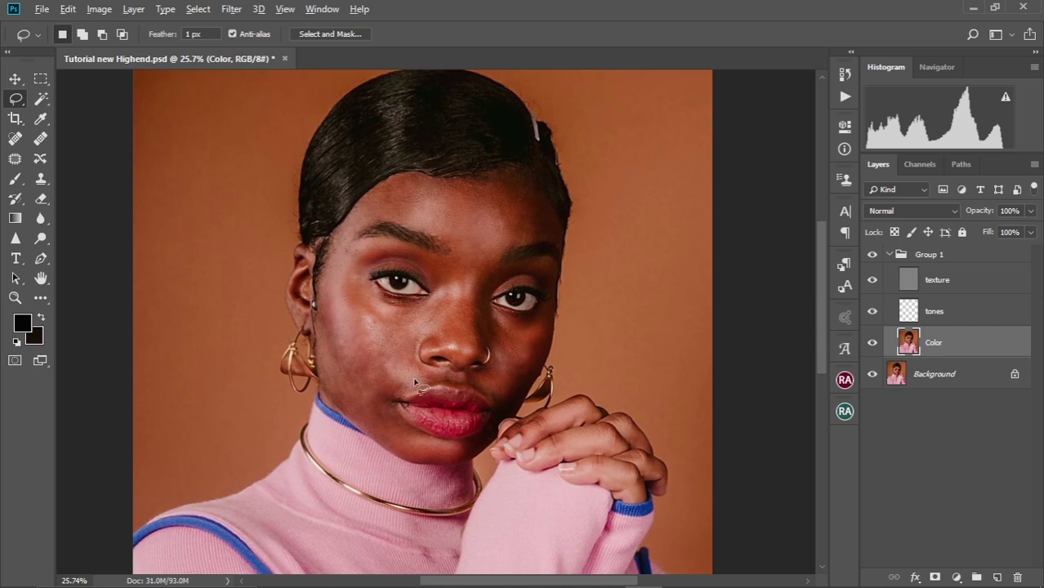
# Step: Blend the Color layer's tones on the left-hand cheek and around the eye with the Mixer Brush at size 175
pyautogui.scroll(4, 415, 384)
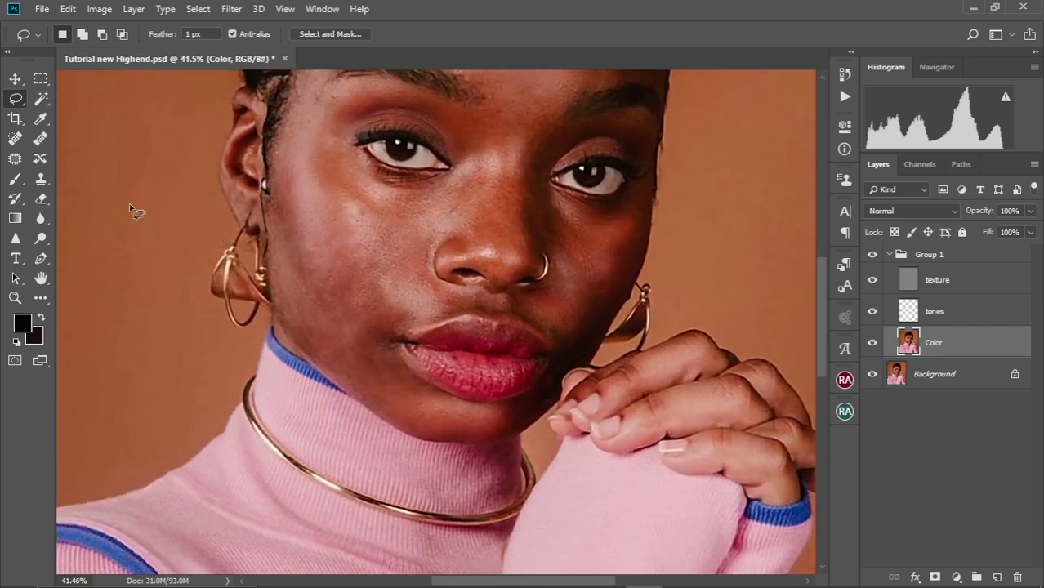
pyautogui.click(40, 297)
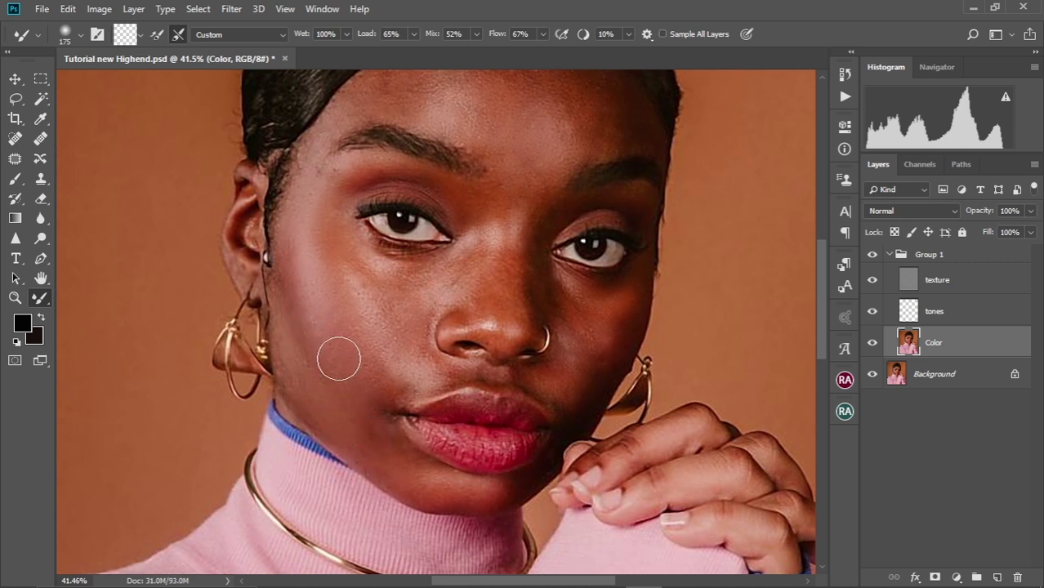
pyautogui.moveTo(347, 180)
pyautogui.mouseDown()
pyautogui.moveTo(388, 172)
pyautogui.moveTo(466, 242)
pyautogui.mouseUp()
pyautogui.press('[')
pyautogui.press('[')
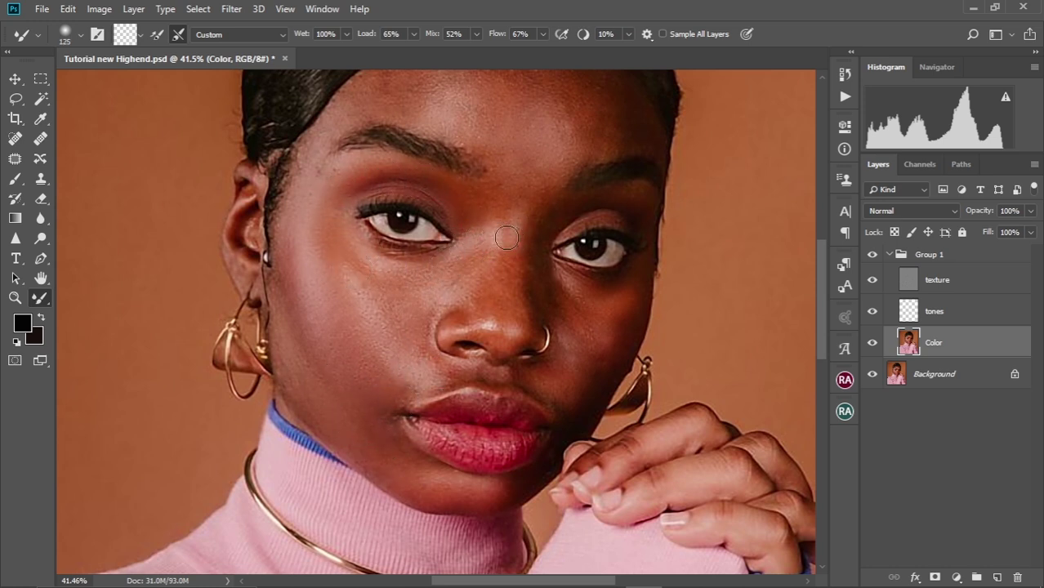
# Step: Blend the forehead tones above and between the eyebrows with the Mixer Brush enlarged to 200
pyautogui.press(']')
pyautogui.press(']')
pyautogui.press(']')
pyautogui.moveTo(516, 150); pyautogui.dragTo(496, 213)
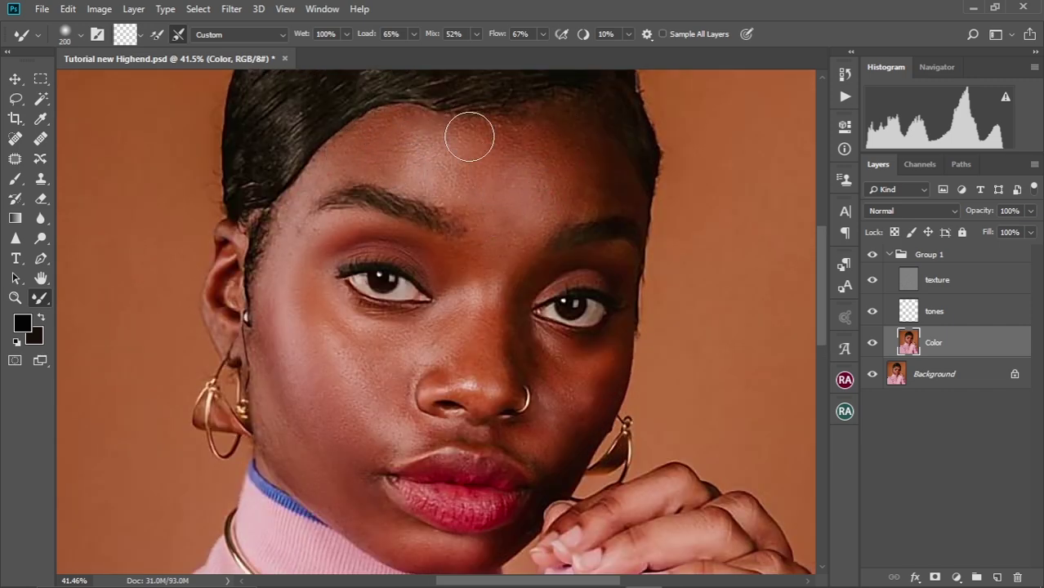
pyautogui.moveTo(579, 197); pyautogui.dragTo(482, 270)
# Step: Blend the skin around the right-hand eyebrow and down the face with the Mixer Brush reduced to 150 and 125
pyautogui.press('[')
pyautogui.press('[')
pyautogui.press('[')
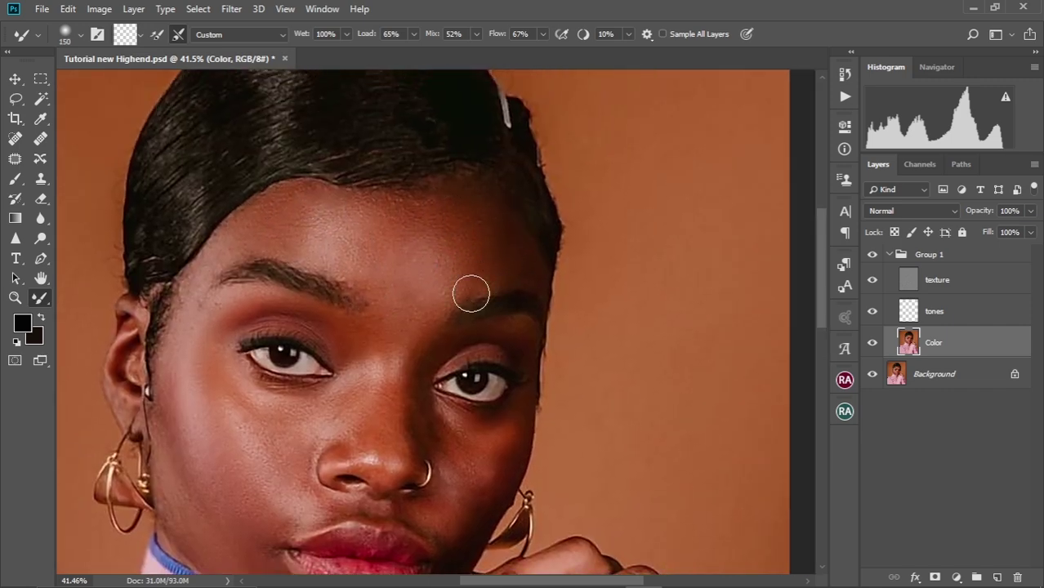
pyautogui.scroll(-3, 451, 313)
pyautogui.press(']')
pyautogui.press('[')
pyautogui.press('[')
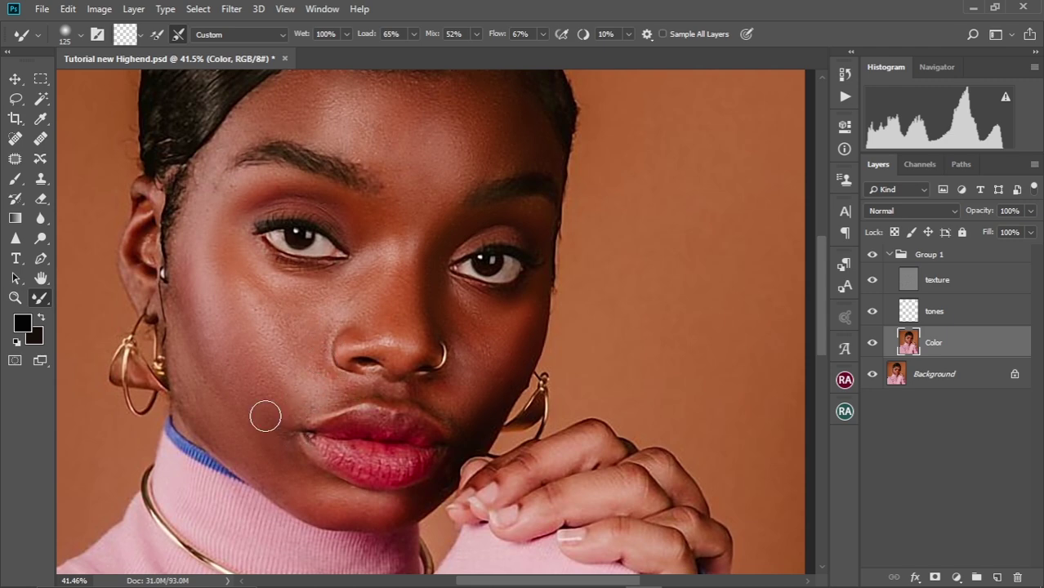
# Step: Blend the Color layer's tones on the right-hand cheek and around the nose with the Mixer Brush at size 150
pyautogui.scroll(-3, 296, 426)
pyautogui.press(']')
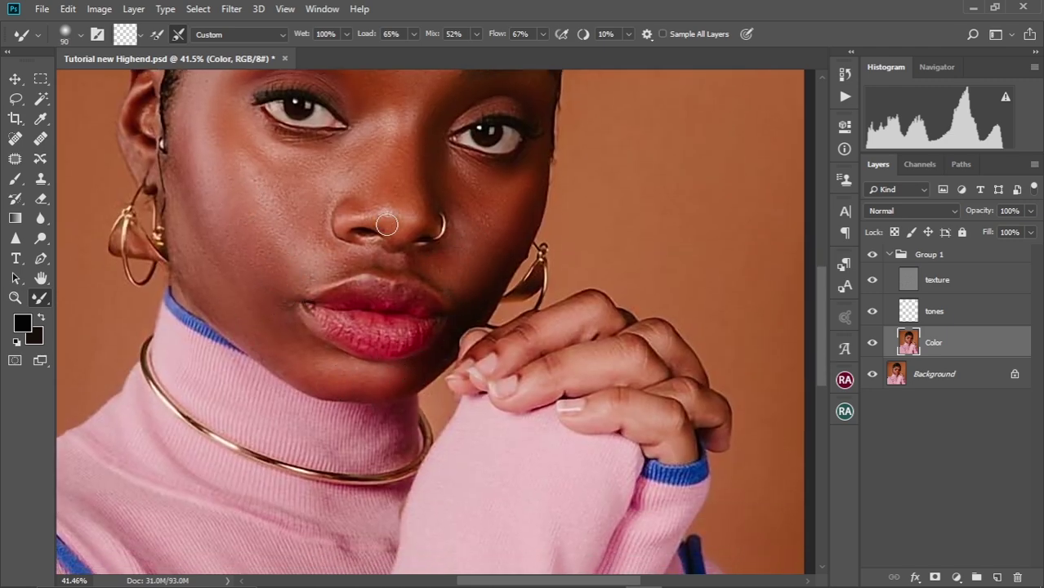
pyautogui.scroll(-3, 417, 196)
pyautogui.scroll(5, 535, 306)
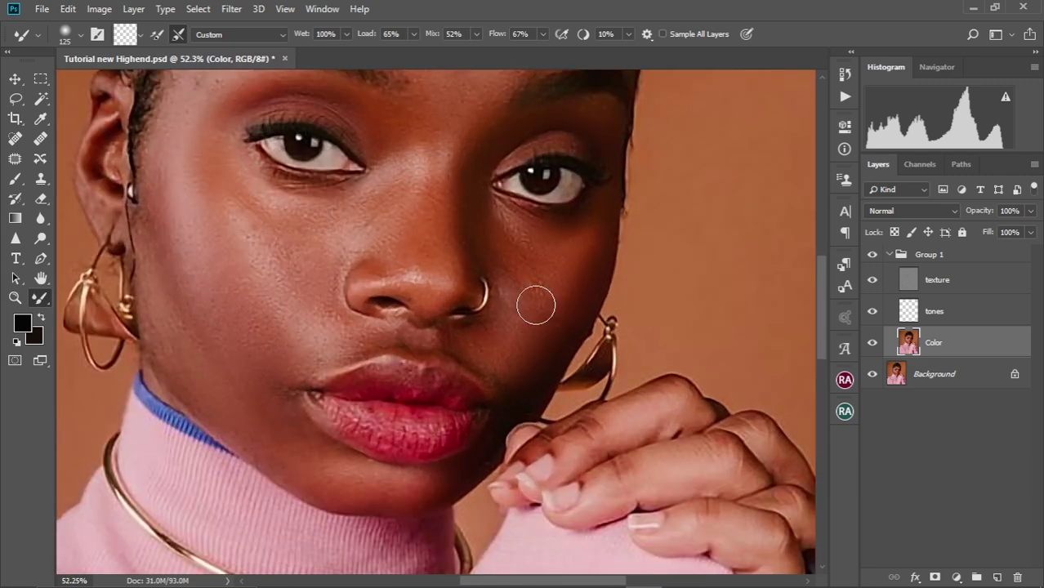
pyautogui.press('[')
pyautogui.press(']')
pyautogui.press(']')
pyautogui.moveTo(524, 298); pyautogui.dragTo(484, 243)
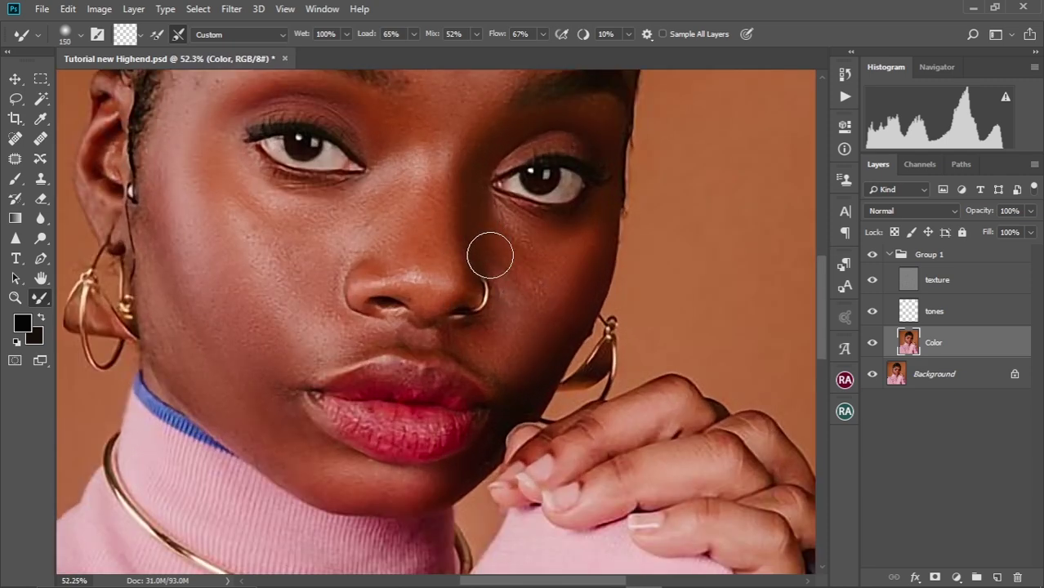
pyautogui.moveTo(518, 289)
pyautogui.mouseDown()
pyautogui.moveTo(494, 226)
pyautogui.moveTo(507, 232)
pyautogui.moveTo(530, 307)
pyautogui.moveTo(535, 289)
pyautogui.moveTo(554, 296)
pyautogui.moveTo(545, 280)
pyautogui.moveTo(511, 351)
pyautogui.mouseUp()
pyautogui.moveTo(434, 220); pyautogui.dragTo(361, 359)
pyautogui.press(']')
pyautogui.press(']')
pyautogui.press(']')
# Step: Toggle the visibility of Group 1 off and on to compare the retouch with the original portrait
pyautogui.scroll(-5, 383, 280)
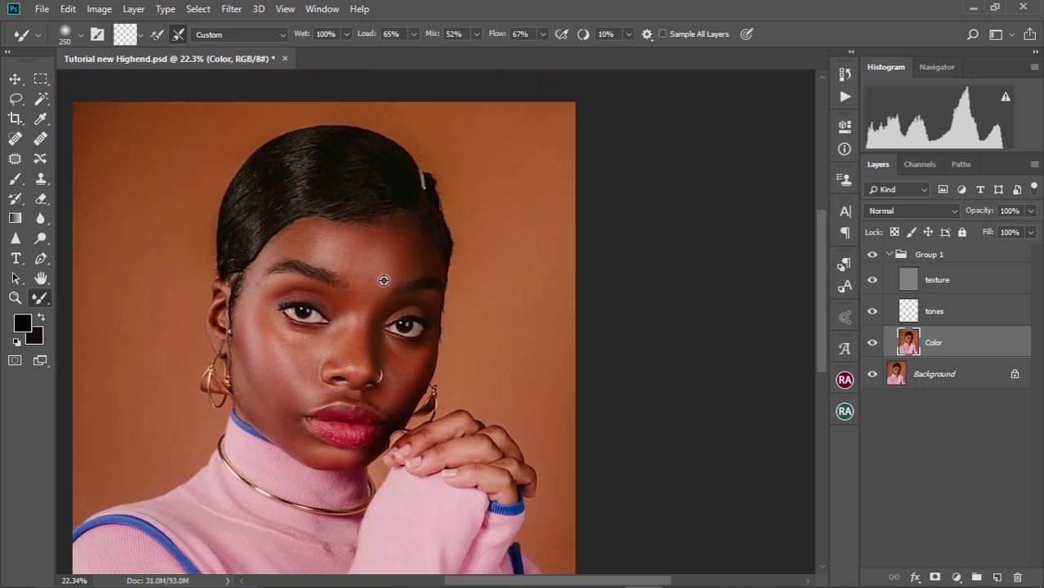
pyautogui.scroll(2, 376, 301)
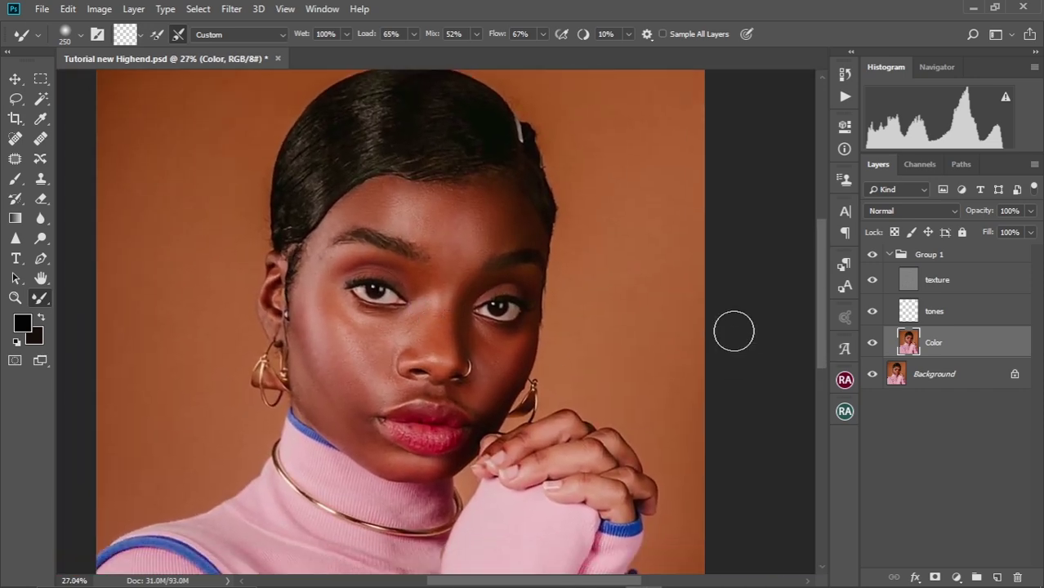
pyautogui.click(872, 256)
pyautogui.click(872, 255)
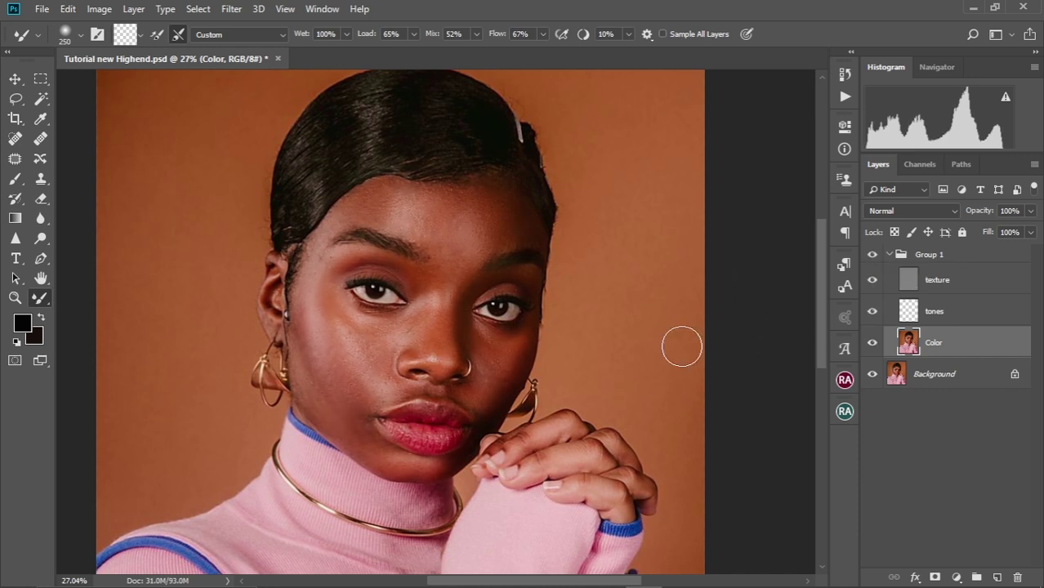
# Step: Blend the Color layer's forehead tones between the hairline and the eyebrows with the Mixer Brush enlarged beyond 250
pyautogui.scroll(2, 467, 288)
pyautogui.scroll(3, 466, 288)
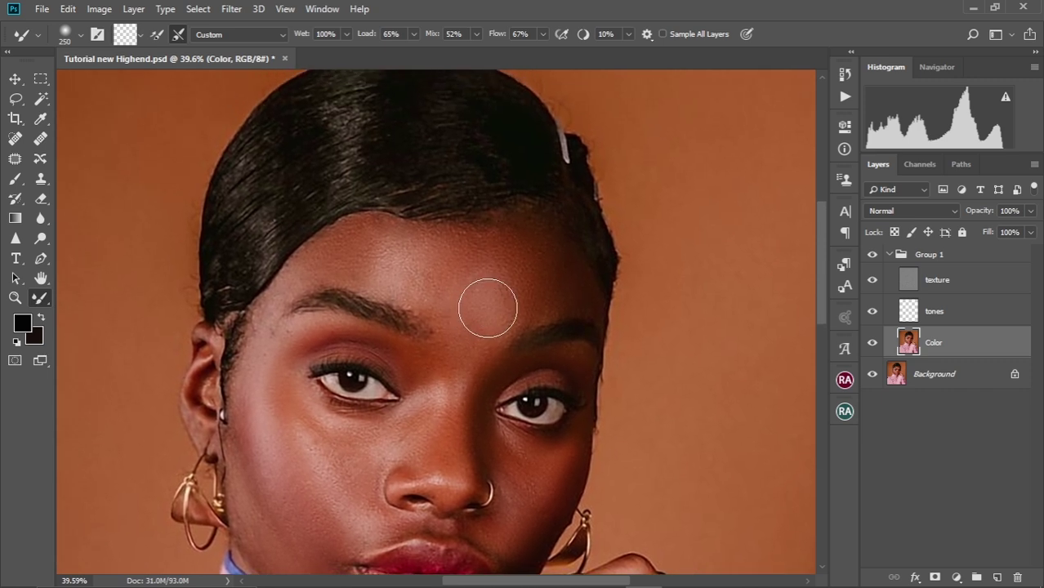
pyautogui.press(']')
pyautogui.moveTo(457, 275)
pyautogui.mouseDown()
pyautogui.moveTo(424, 264)
pyautogui.moveTo(456, 291)
pyautogui.mouseUp()
pyautogui.moveTo(413, 253)
pyautogui.mouseDown()
pyautogui.moveTo(448, 282)
pyautogui.moveTo(460, 252)
pyautogui.moveTo(490, 273)
pyautogui.moveTo(484, 290)
pyautogui.moveTo(377, 252)
pyautogui.moveTo(344, 253)
pyautogui.moveTo(458, 256)
pyautogui.moveTo(494, 273)
pyautogui.moveTo(442, 301)
pyautogui.mouseUp()
# Step: Blend the skin between the eyebrows and at the nose bridge with the Mixer Brush reduced to 175
pyautogui.press('[')
pyautogui.press('[')
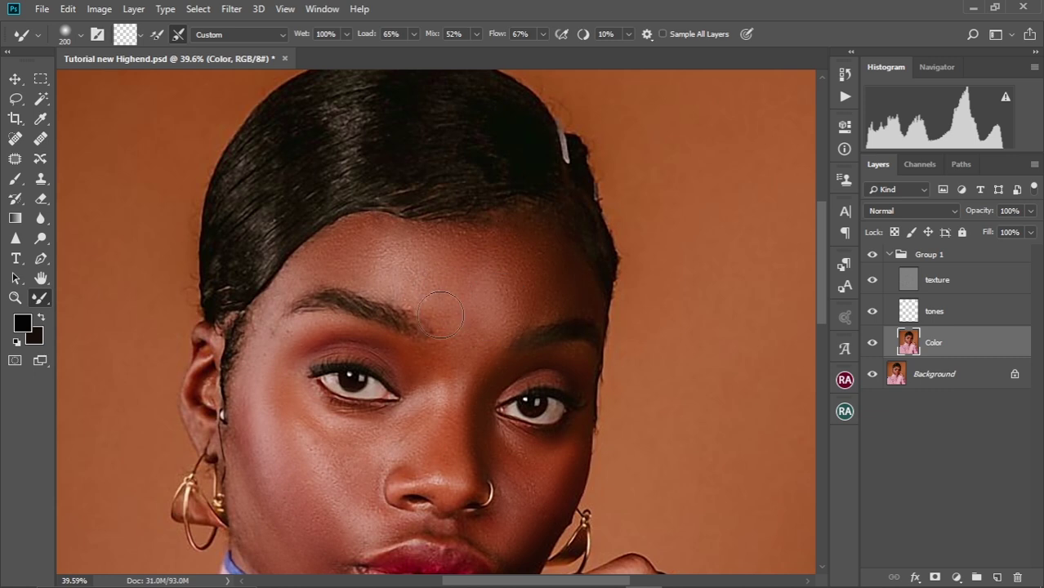
pyautogui.scroll(2, 429, 323)
pyautogui.press('[')
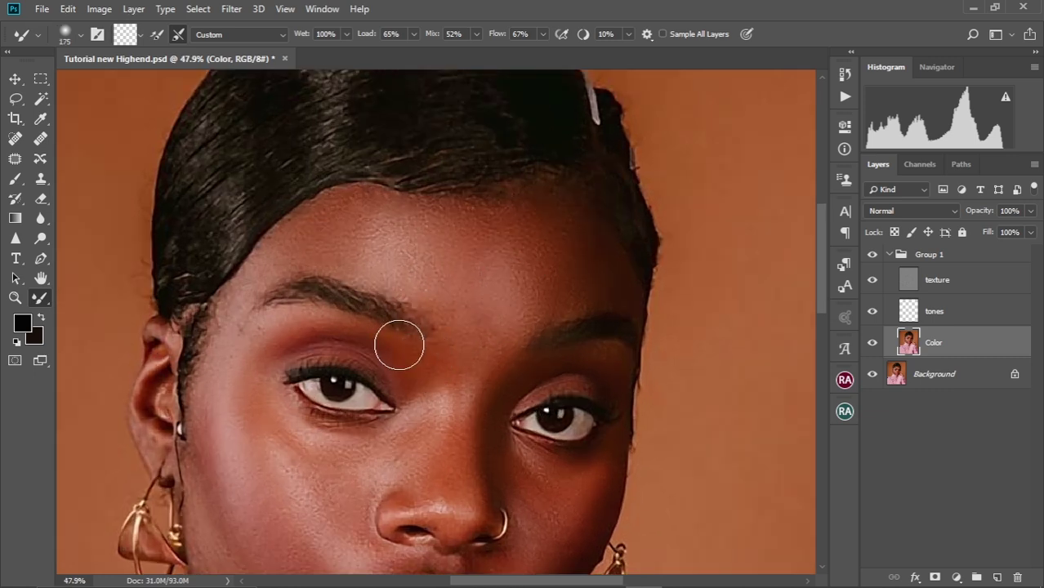
pyautogui.moveTo(434, 389)
pyautogui.mouseDown()
pyautogui.moveTo(443, 351)
pyautogui.moveTo(455, 398)
pyautogui.moveTo(457, 326)
pyautogui.moveTo(470, 381)
pyautogui.moveTo(488, 343)
pyautogui.mouseUp()
pyautogui.press(']')
pyautogui.press(']')
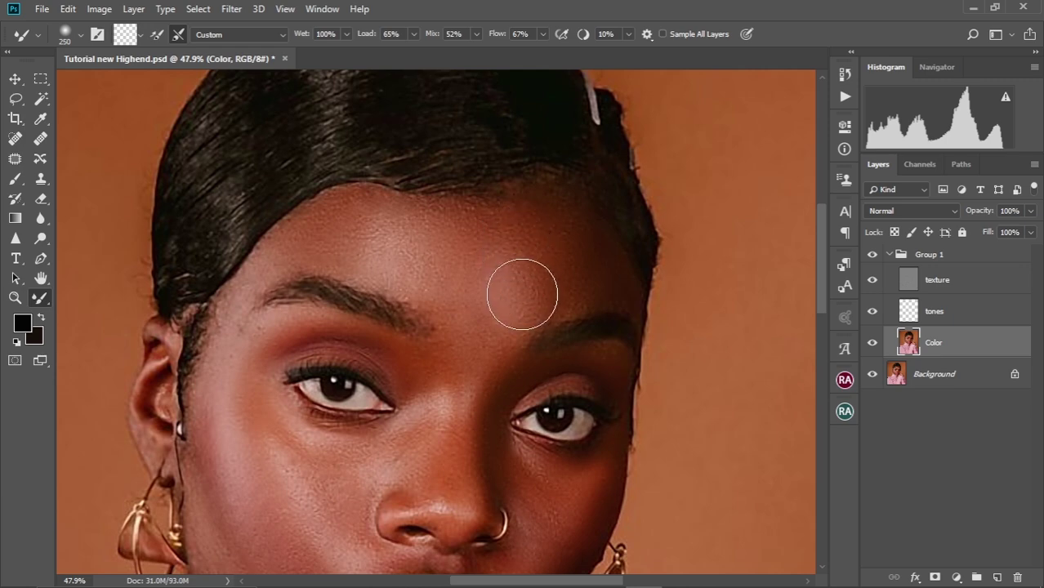
pyautogui.scroll(-3, 462, 344)
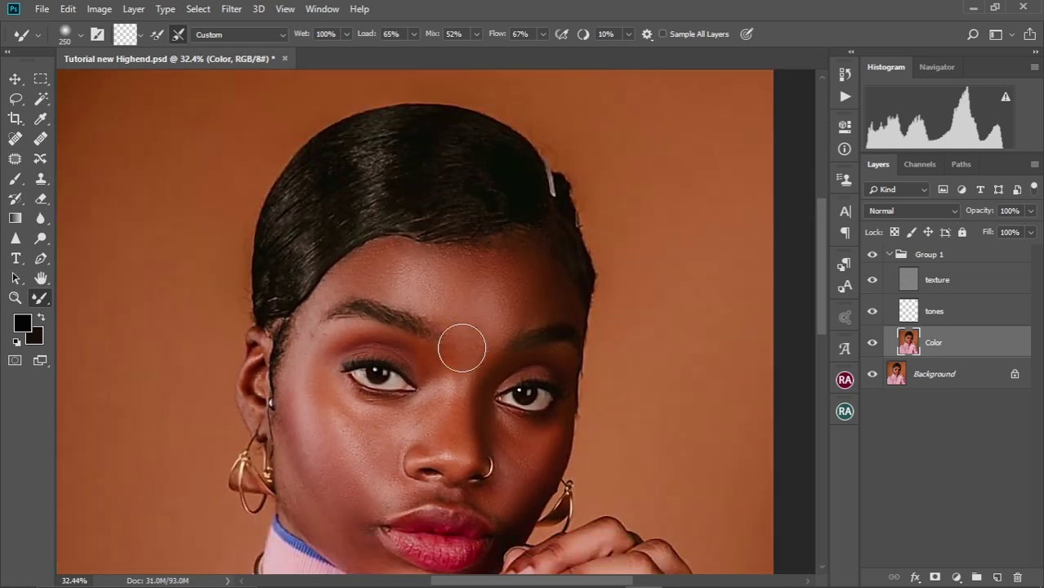
# Step: Select the tones layer and set up the Brush tool with 26% opacity and 25% flow
pyautogui.doubleClick(941, 311)
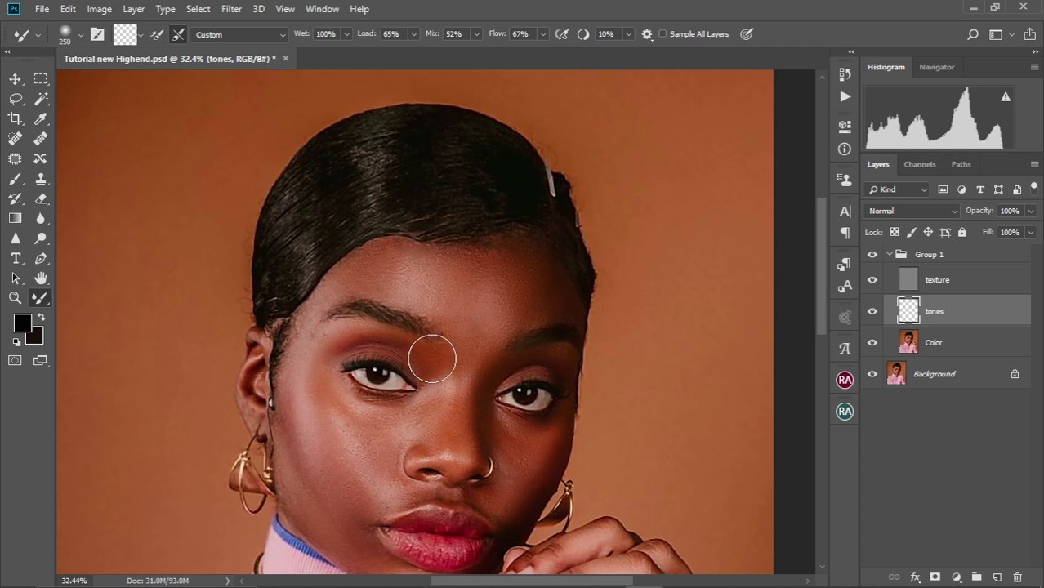
pyautogui.moveTo(443, 382); pyautogui.dragTo(444, 307)
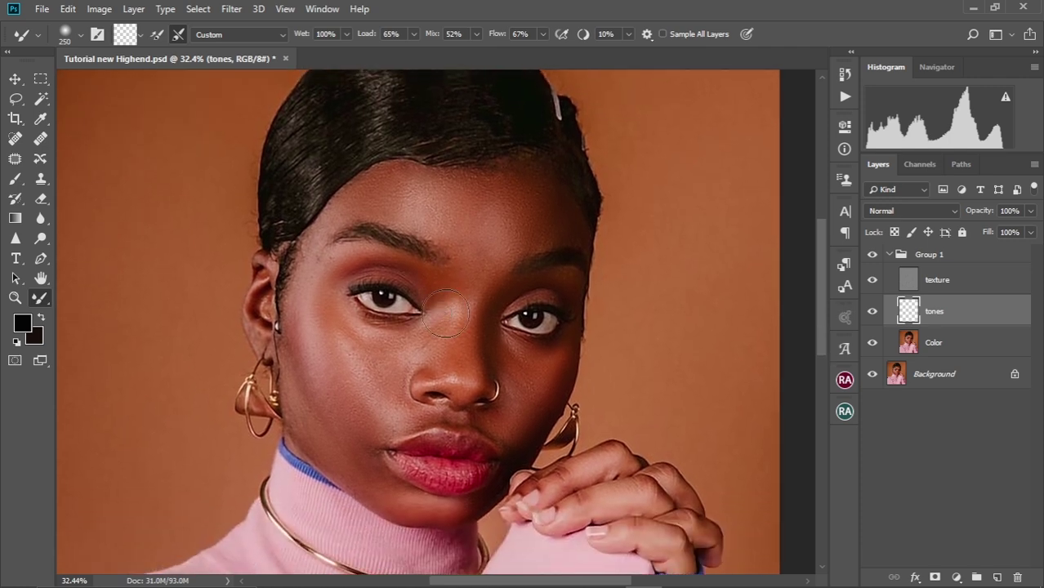
pyautogui.scroll(1, 445, 313)
pyautogui.moveTo(469, 354); pyautogui.dragTo(478, 303)
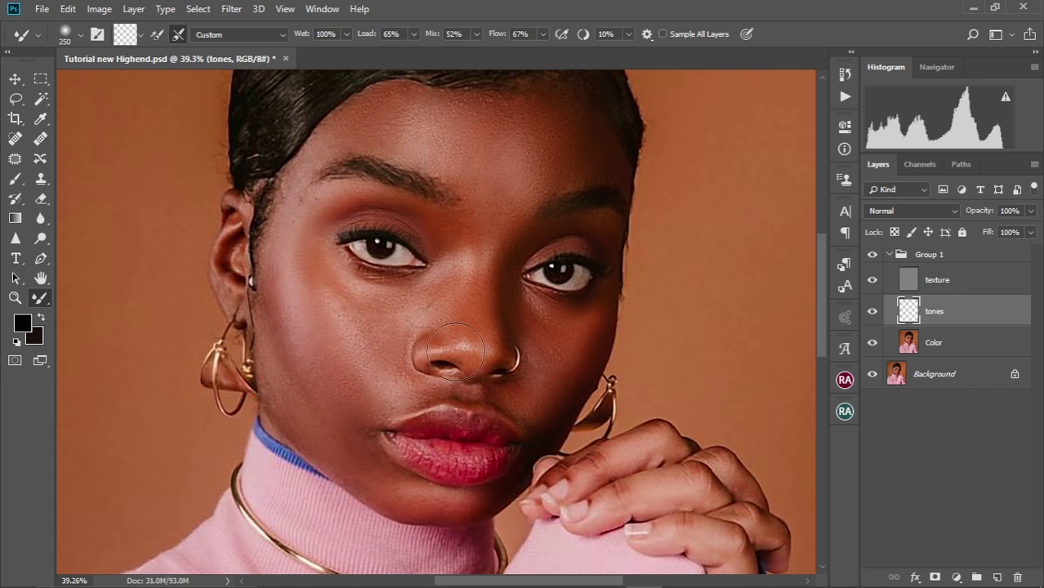
pyautogui.scroll(1, 455, 352)
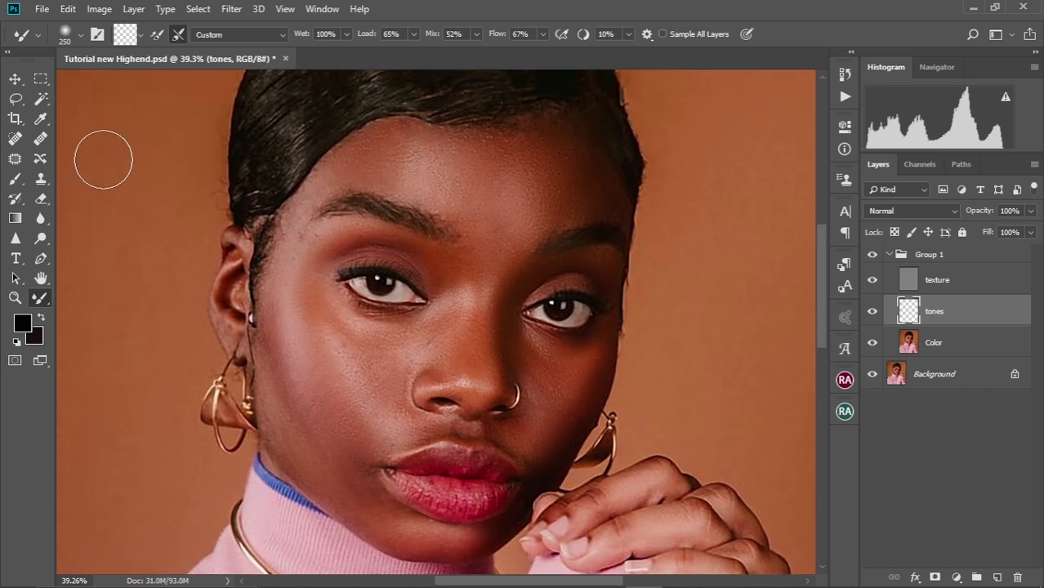
pyautogui.click(13, 181)
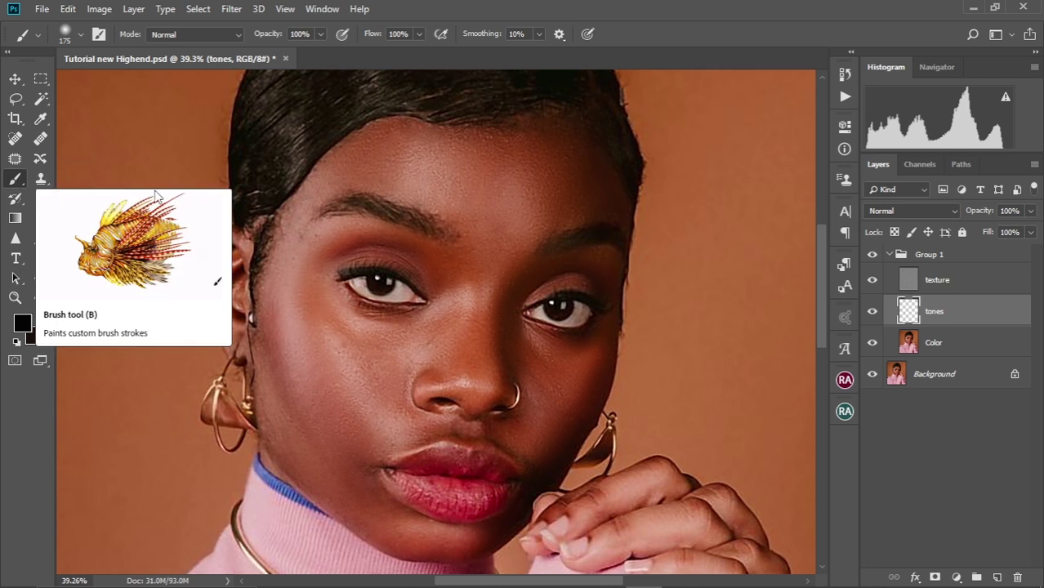
pyautogui.click(321, 34)
pyautogui.moveTo(323, 53); pyautogui.dragTo(316, 55)
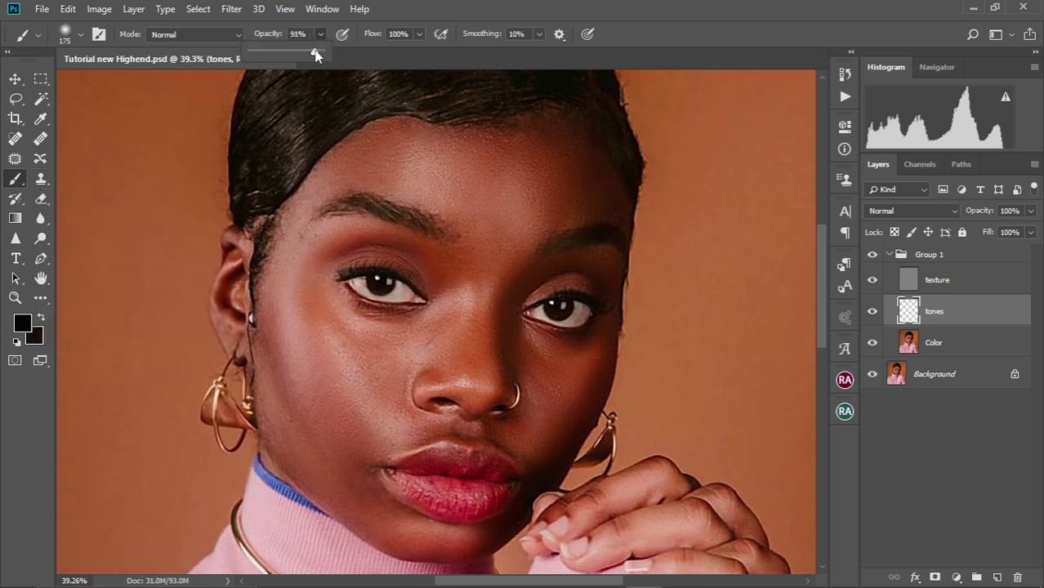
pyautogui.click(419, 34)
pyautogui.moveTo(421, 52); pyautogui.dragTo(378, 54)
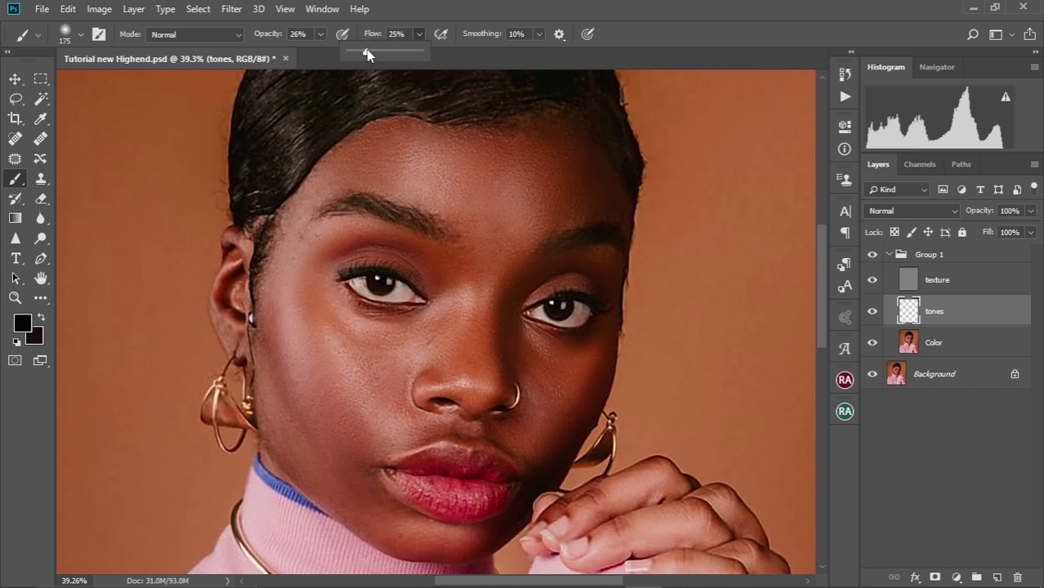
pyautogui.click(598, 77)
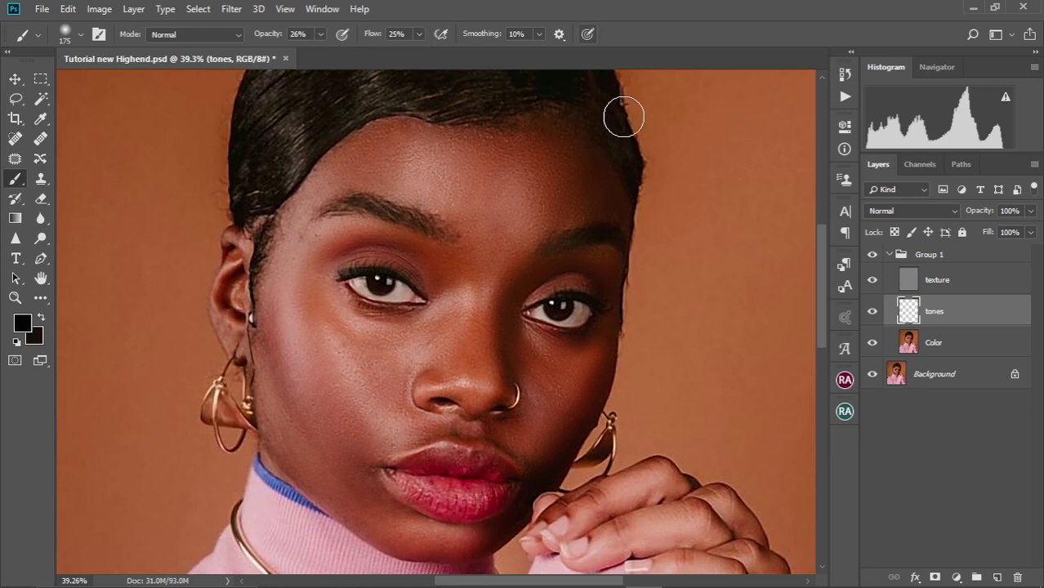
# Step: Sample a skin colour below the left-hand eye and paint it down the cheek on the tones layer
pyautogui.scroll(2, 524, 286)
pyautogui.scroll(1, 526, 284)
pyautogui.moveTo(457, 384); pyautogui.dragTo(507, 273)
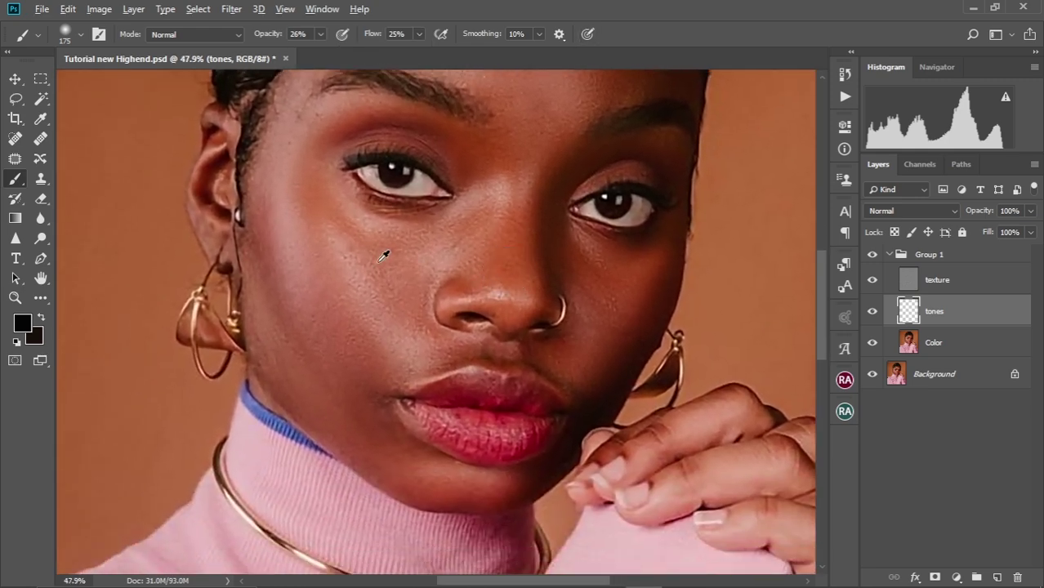
pyautogui.keyDown('alt'); pyautogui.click(329, 221); pyautogui.keyUp('alt')
pyautogui.press(']')
pyautogui.moveTo(332, 253)
pyautogui.mouseDown()
pyautogui.moveTo(374, 340)
pyautogui.moveTo(330, 254)
pyautogui.moveTo(363, 348)
pyautogui.moveTo(333, 283)
pyautogui.moveTo(370, 345)
pyautogui.moveTo(360, 338)
pyautogui.moveTo(388, 359)
pyautogui.moveTo(364, 339)
pyautogui.moveTo(346, 369)
pyautogui.moveTo(359, 358)
pyautogui.moveTo(270, 259)
pyautogui.moveTo(306, 366)
pyautogui.moveTo(335, 399)
pyautogui.moveTo(346, 376)
pyautogui.moveTo(425, 472)
pyautogui.moveTo(407, 479)
pyautogui.moveTo(377, 443)
pyautogui.moveTo(340, 338)
pyautogui.mouseUp()
# Step: Sample nearby skin colours and paint over the area beneath the left-hand eye on the tones layer
pyautogui.keyDown('alt'); pyautogui.click(351, 236); pyautogui.keyUp('alt')
pyautogui.keyDown('alt'); pyautogui.click(306, 144); pyautogui.keyUp('alt')
pyautogui.moveTo(374, 214)
pyautogui.mouseDown()
pyautogui.moveTo(391, 204)
pyautogui.moveTo(428, 211)
pyautogui.mouseUp()
pyautogui.press(']')
pyautogui.press(']')
pyautogui.keyDown('alt'); pyautogui.click(474, 170); pyautogui.keyUp('alt')
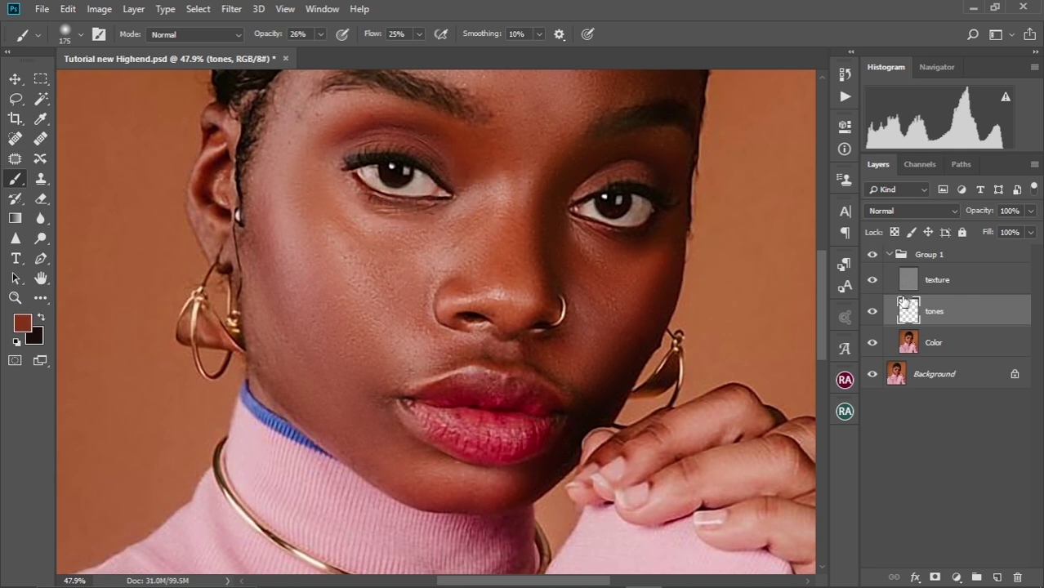
# Step: Toggle the tones layer's visibility off and on to compare the painted cheek
pyautogui.click(872, 312)
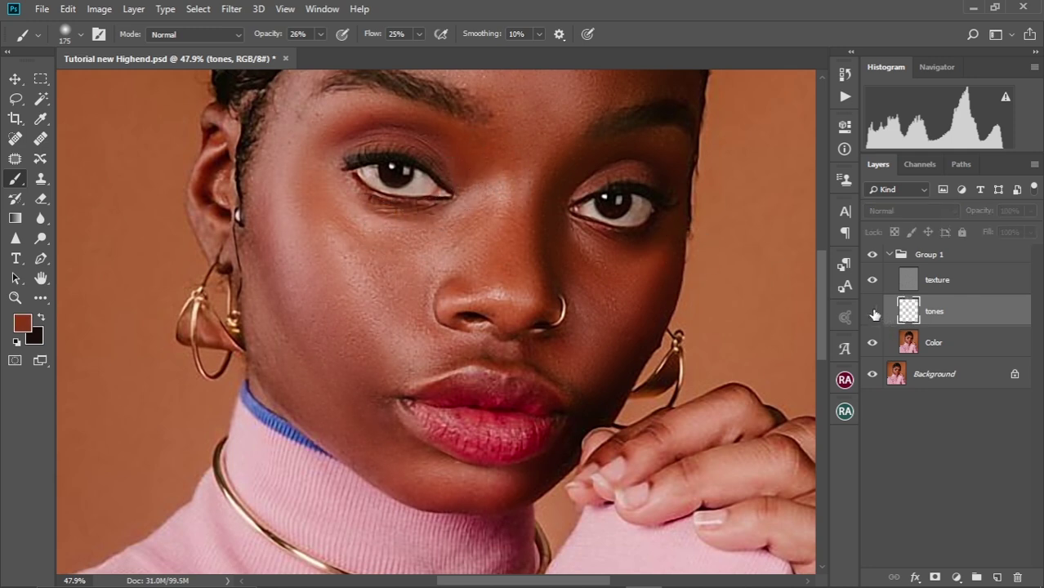
pyautogui.click(872, 312)
pyautogui.click(873, 312)
pyautogui.click(873, 312)
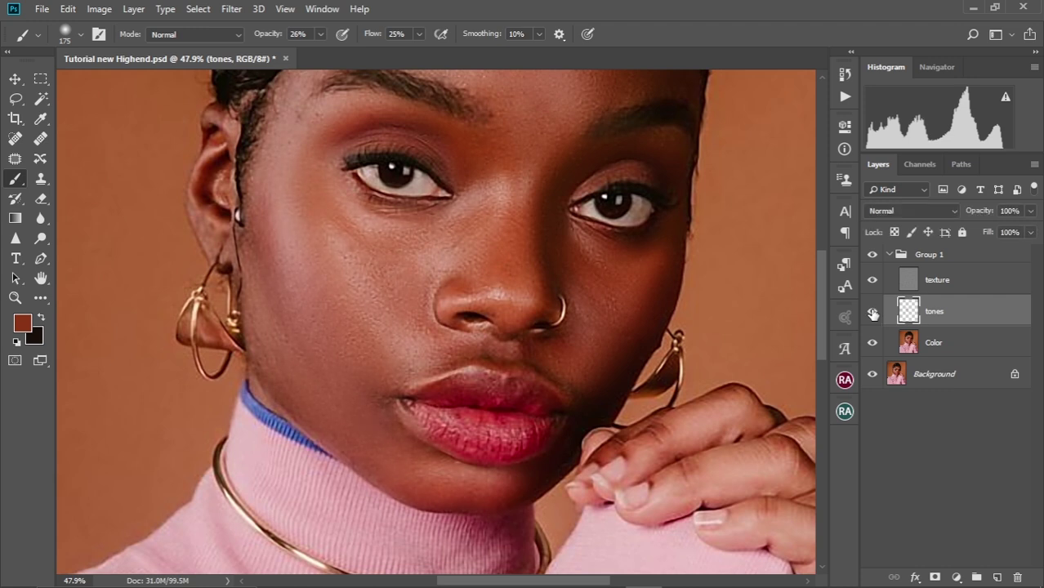
# Step: Paint sampled skin colour on the right-hand cheek, and compare the result by toggling the tones layer
pyautogui.moveTo(602, 308)
pyautogui.mouseDown()
pyautogui.moveTo(505, 328)
pyautogui.moveTo(494, 369)
pyautogui.moveTo(530, 333)
pyautogui.moveTo(539, 300)
pyautogui.moveTo(509, 321)
pyautogui.mouseUp()
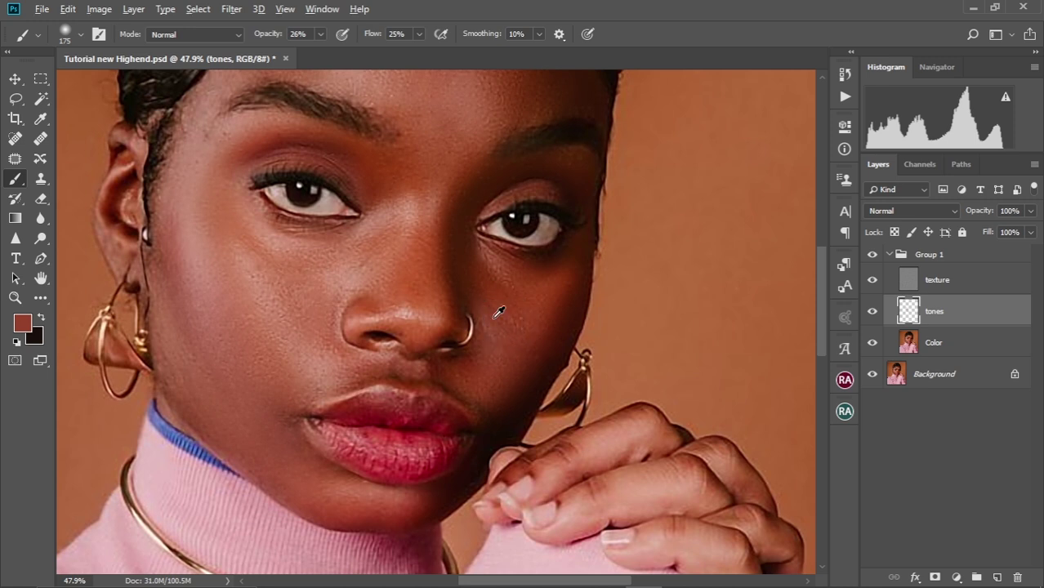
pyautogui.click(469, 248)
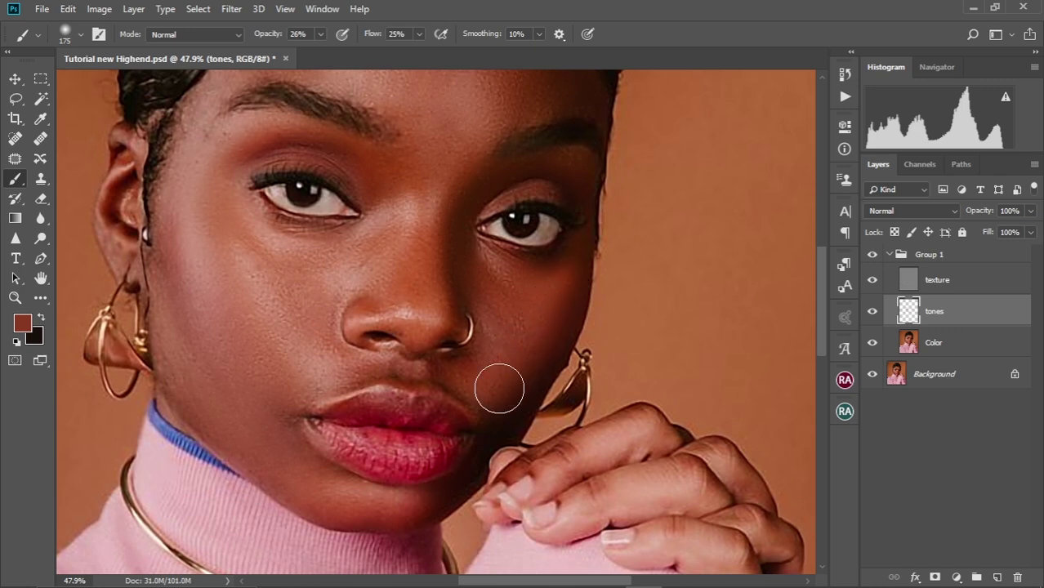
pyautogui.scroll(-9, 419, 348)
pyautogui.click(869, 312)
pyautogui.click(869, 312)
# Step: Sample neighbouring skin colours and paint across the forehead on the tones layer with the brush enlarged to 300
pyautogui.scroll(5, 408, 266)
pyautogui.keyDown('alt'); pyautogui.click(356, 199); pyautogui.keyUp('alt')
pyautogui.press(']')
pyautogui.press(']')
pyautogui.press(']')
pyautogui.moveTo(370, 194)
pyautogui.mouseDown()
pyautogui.moveTo(436, 194)
pyautogui.moveTo(322, 186)
pyautogui.moveTo(435, 215)
pyautogui.mouseUp()
pyautogui.keyDown('alt'); pyautogui.click(462, 222); pyautogui.keyUp('alt')
pyautogui.keyDown('alt'); pyautogui.click(508, 217); pyautogui.keyUp('alt')
# Step: Compare the portrait with and without the tones layer, and examine the skin both close up and in full view
pyautogui.scroll(-3, 412, 250)
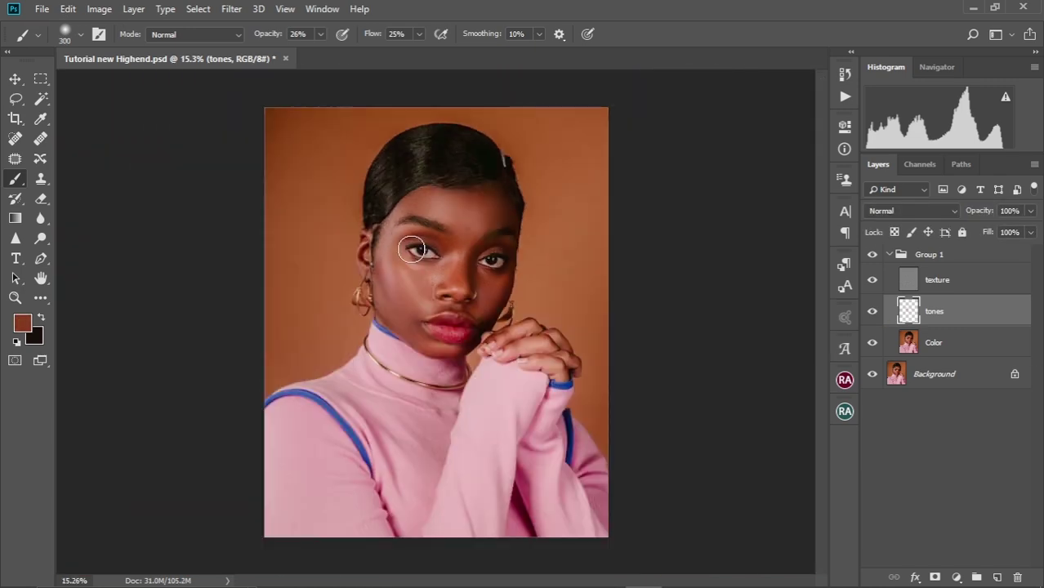
pyautogui.scroll(2, 415, 278)
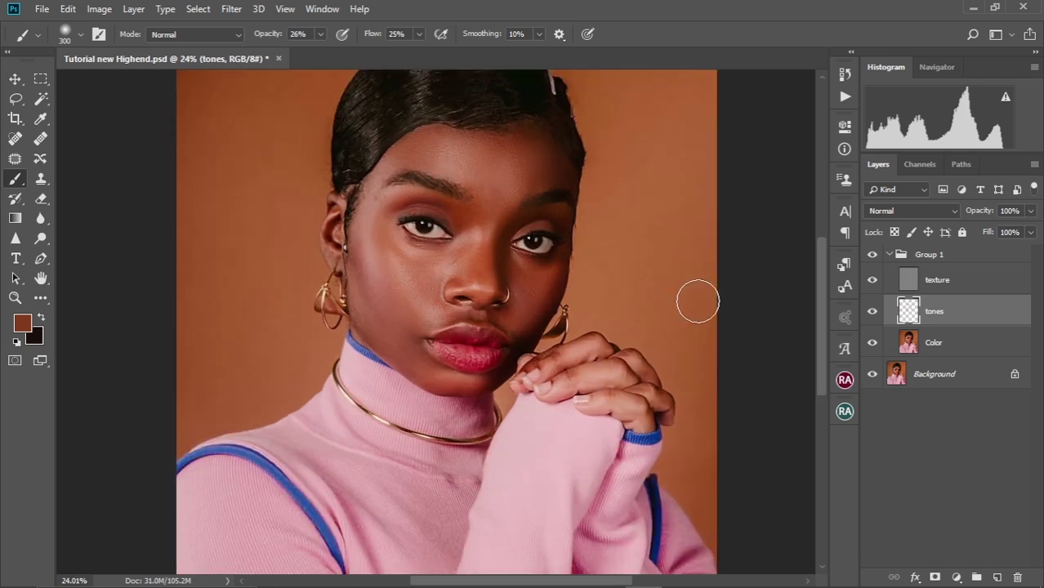
pyautogui.click(872, 313)
pyautogui.click(872, 314)
pyautogui.click(873, 314)
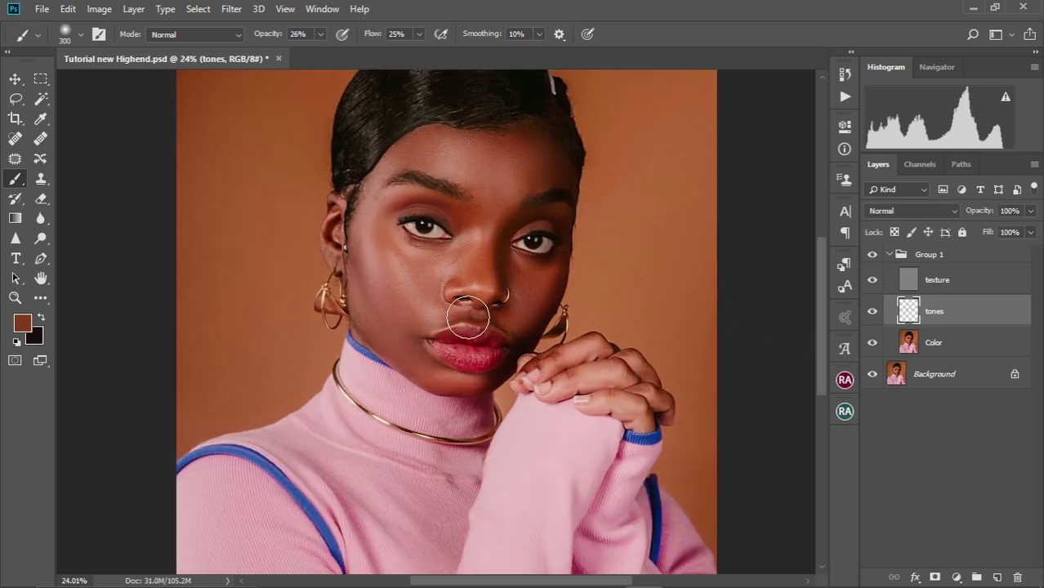
pyautogui.scroll(1, 457, 317)
pyautogui.scroll(-2, 455, 317)
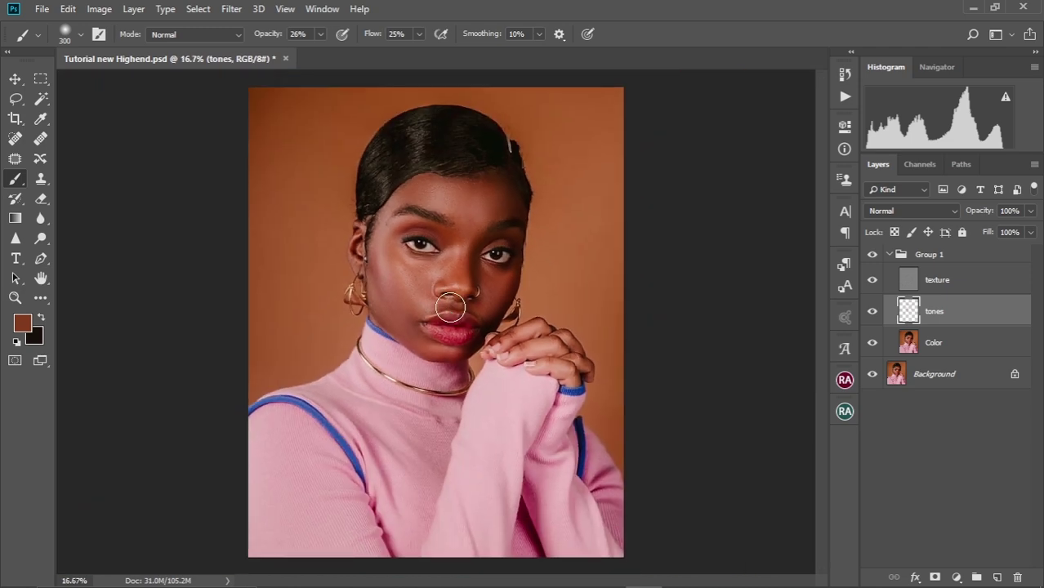
pyautogui.scroll(5, 450, 308)
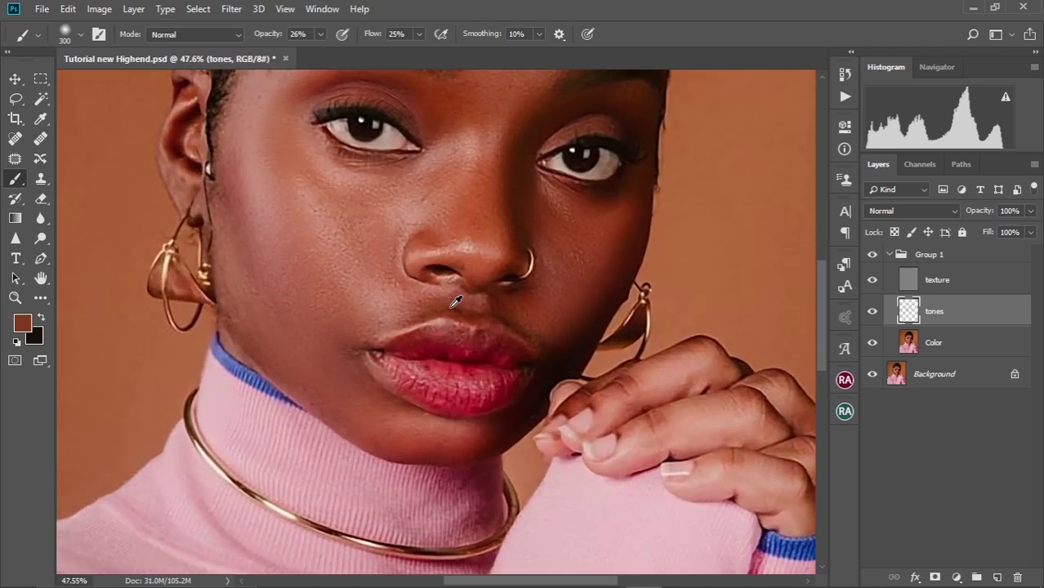
pyautogui.moveTo(504, 190)
pyautogui.mouseDown()
pyautogui.moveTo(505, 293)
pyautogui.moveTo(490, 300)
pyautogui.moveTo(490, 240)
pyautogui.mouseUp()
pyautogui.scroll(-1, 506, 292)
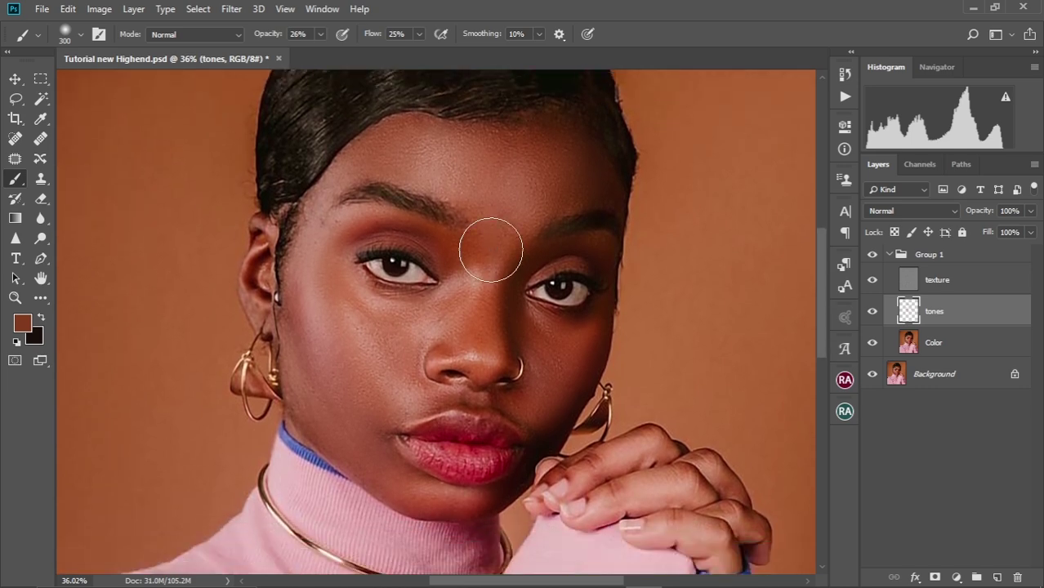
pyautogui.scroll(-1, 489, 241)
pyautogui.scroll(1, 490, 294)
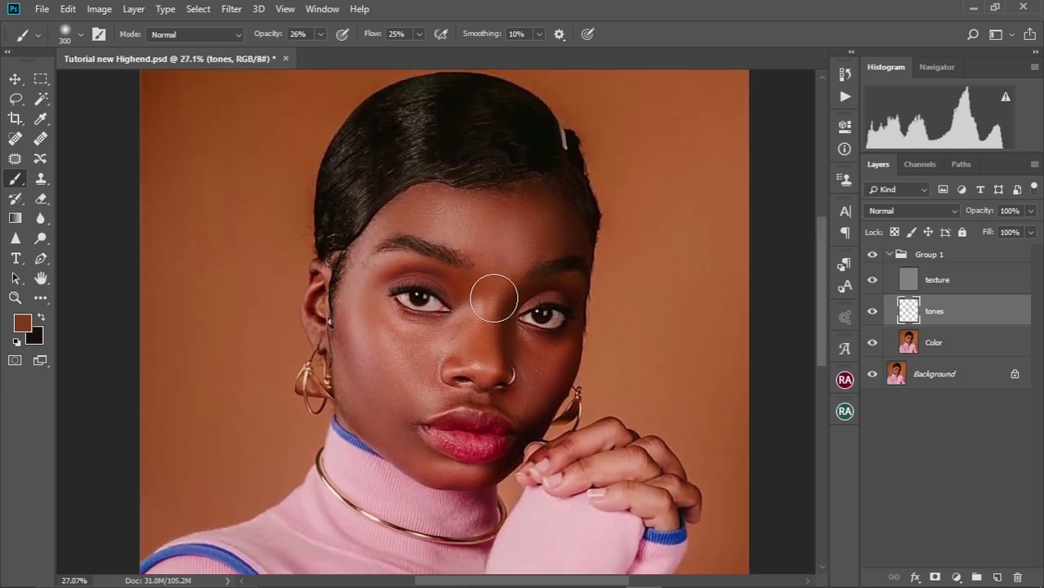